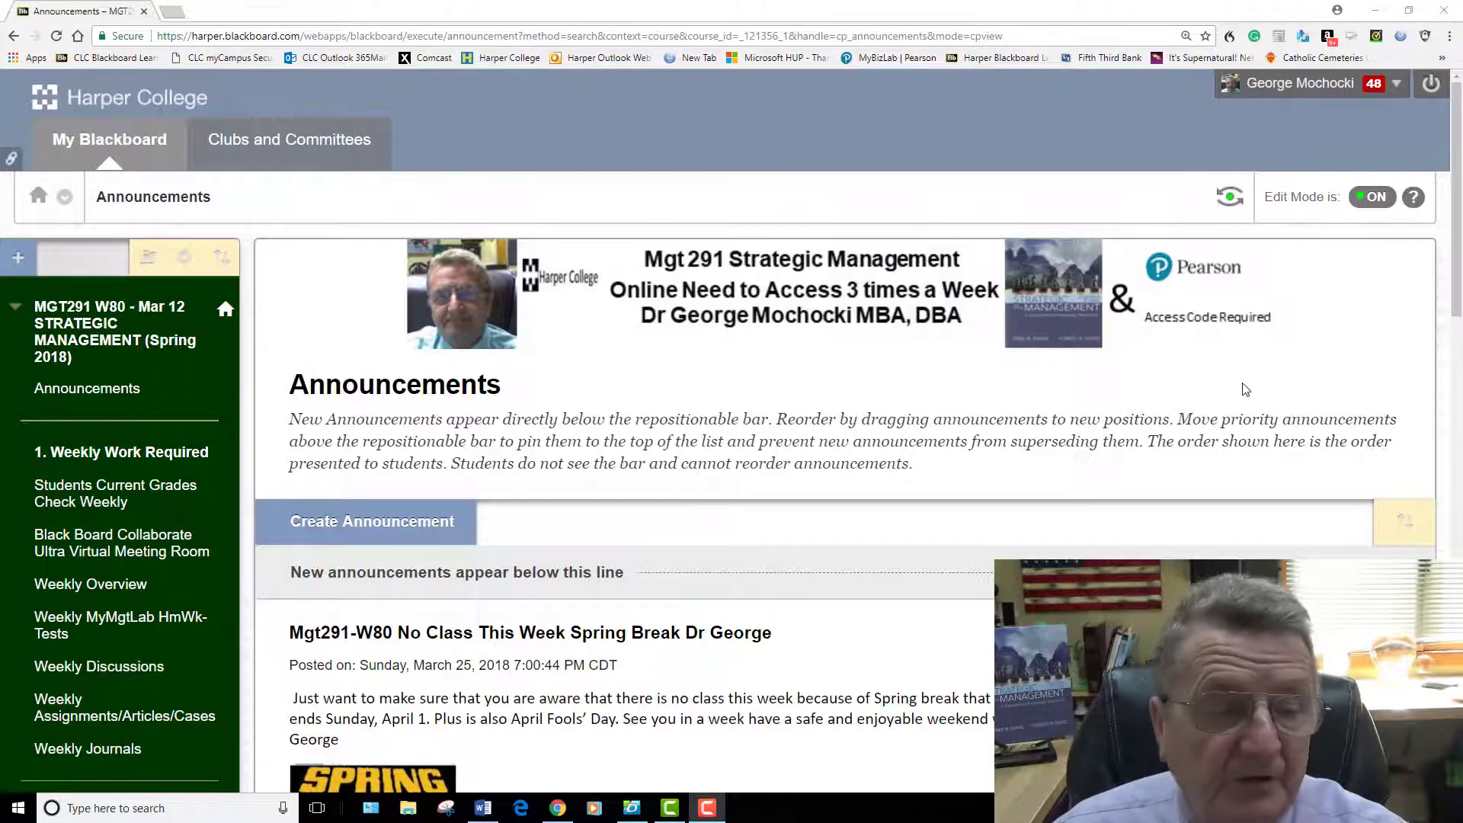
scroll(1258, 389, down, 2)
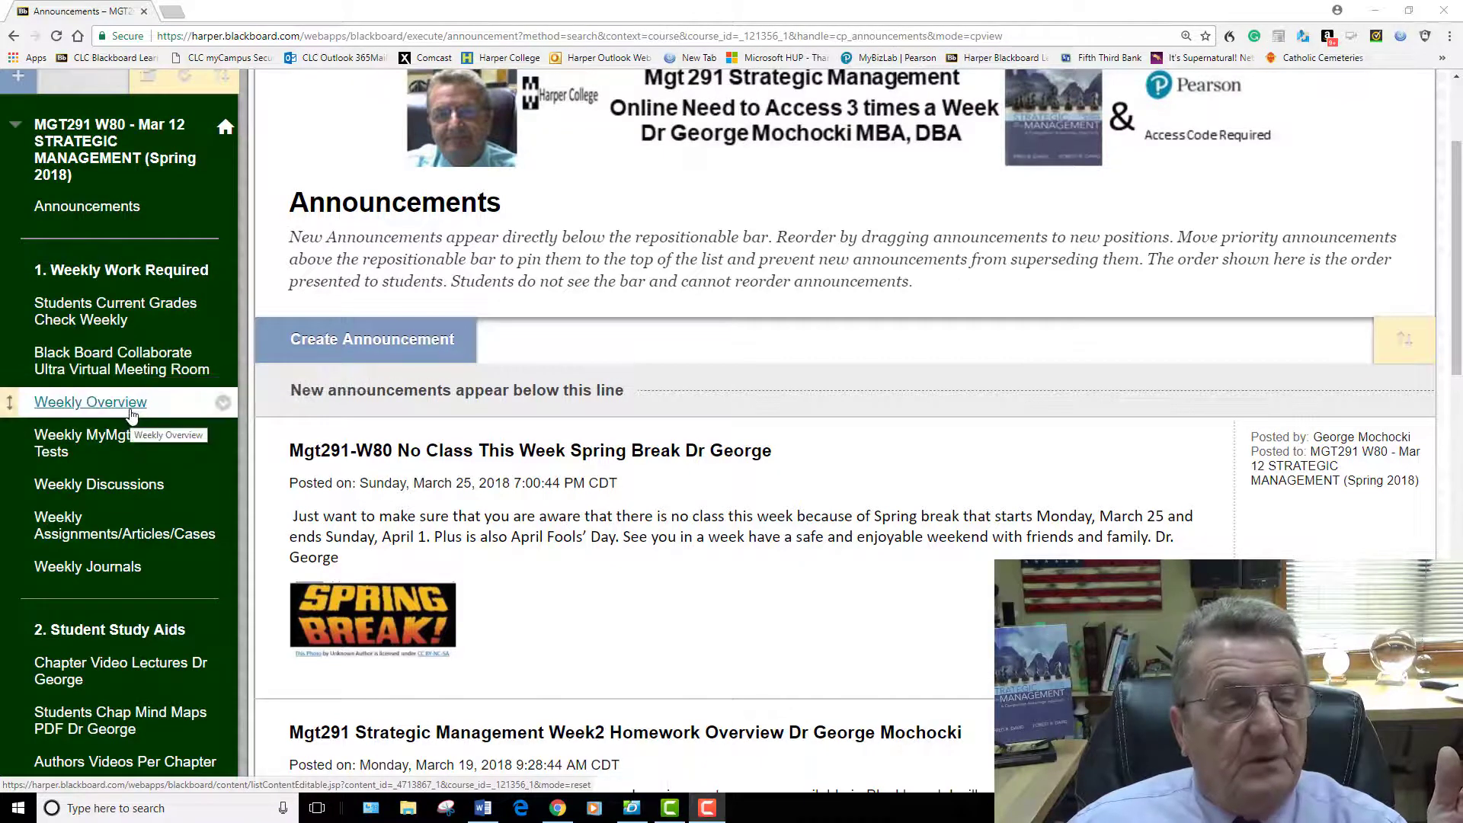
- Go to the Weekly Overview page showing the Week 3 overview of Chapters 5 and 6
click(91, 402)
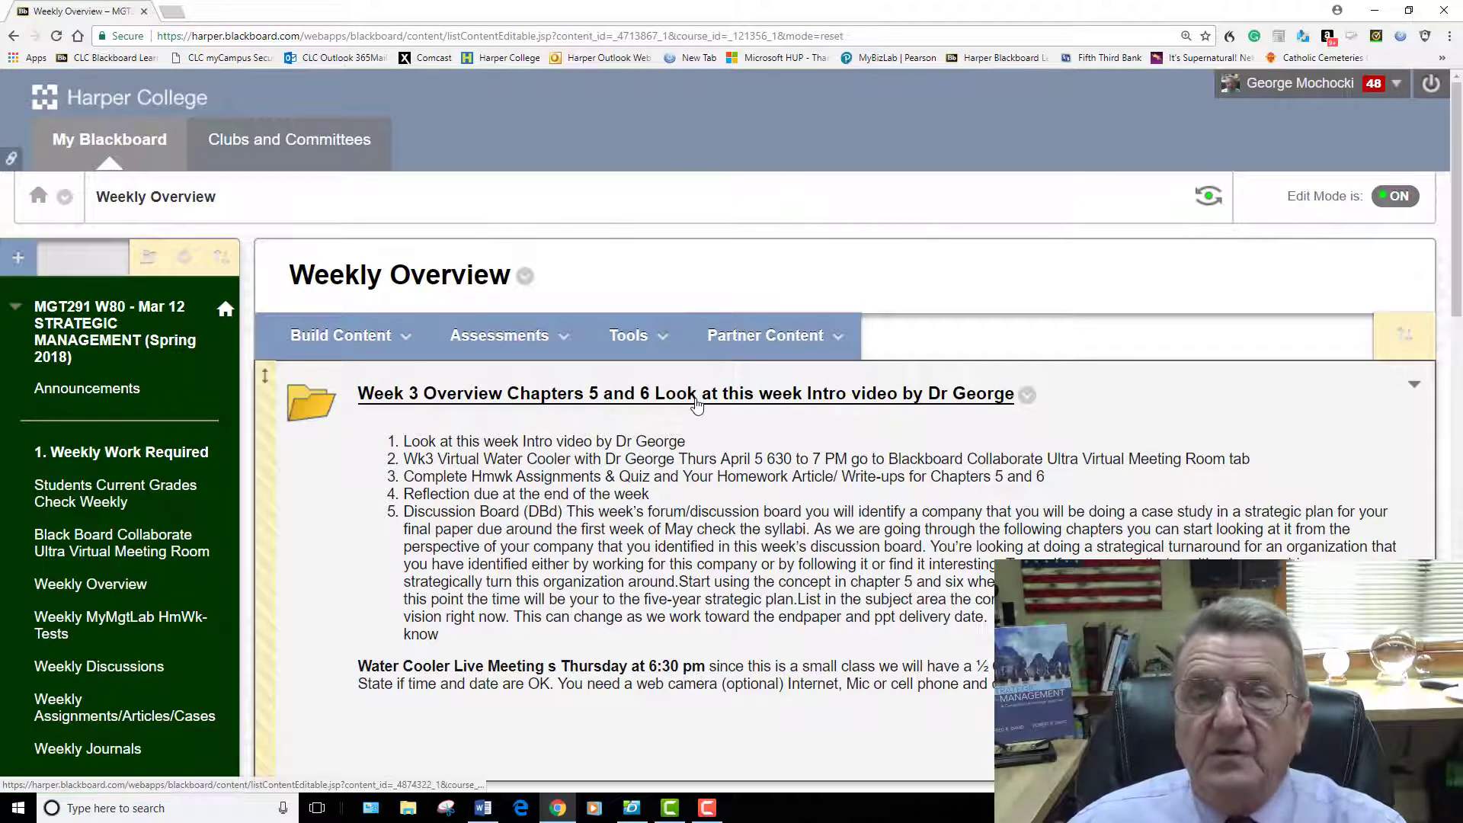
mouse_move(695, 393)
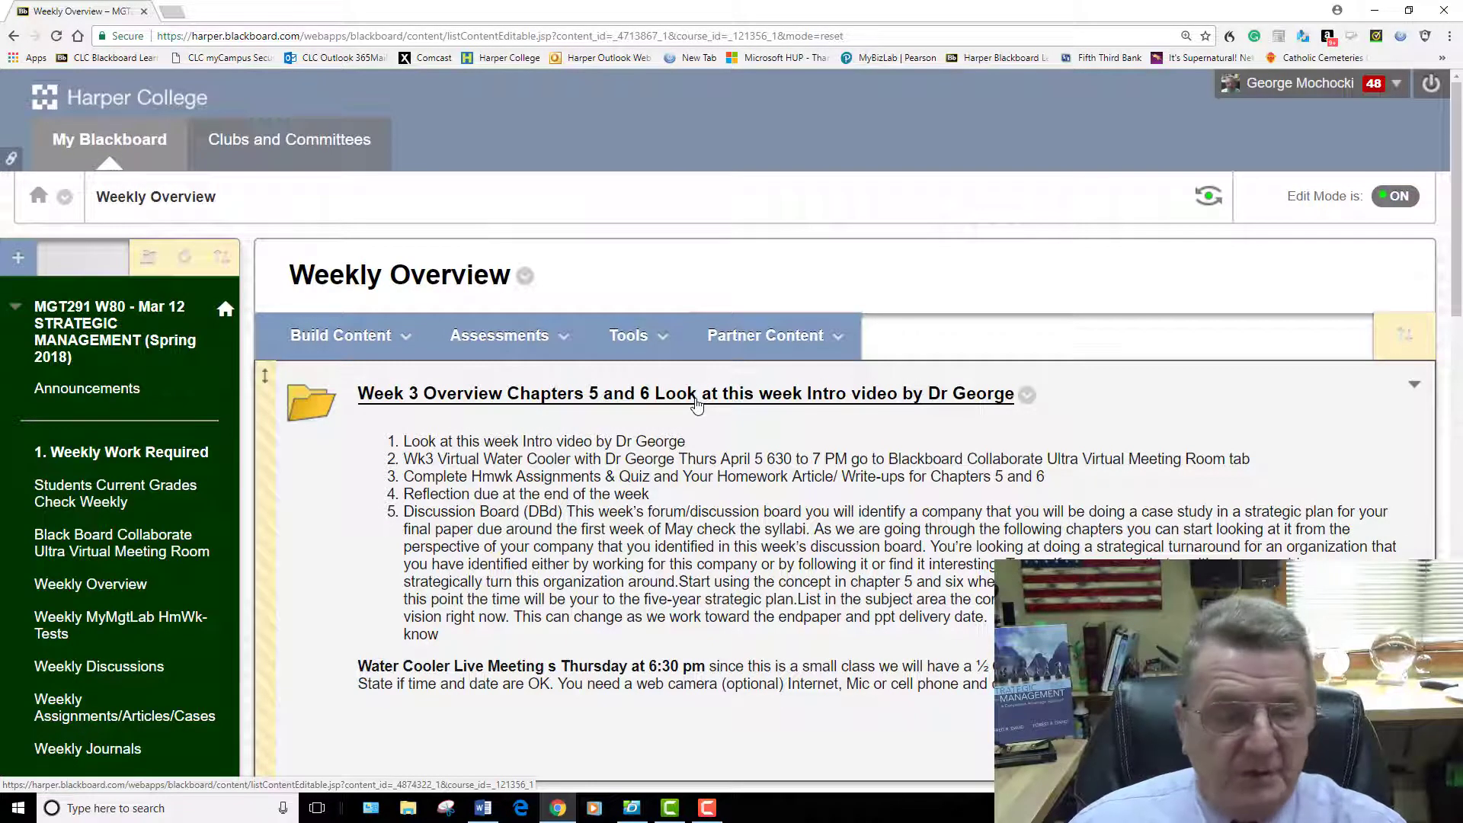
mouse_move(90, 585)
scroll(195, 589, down, 3)
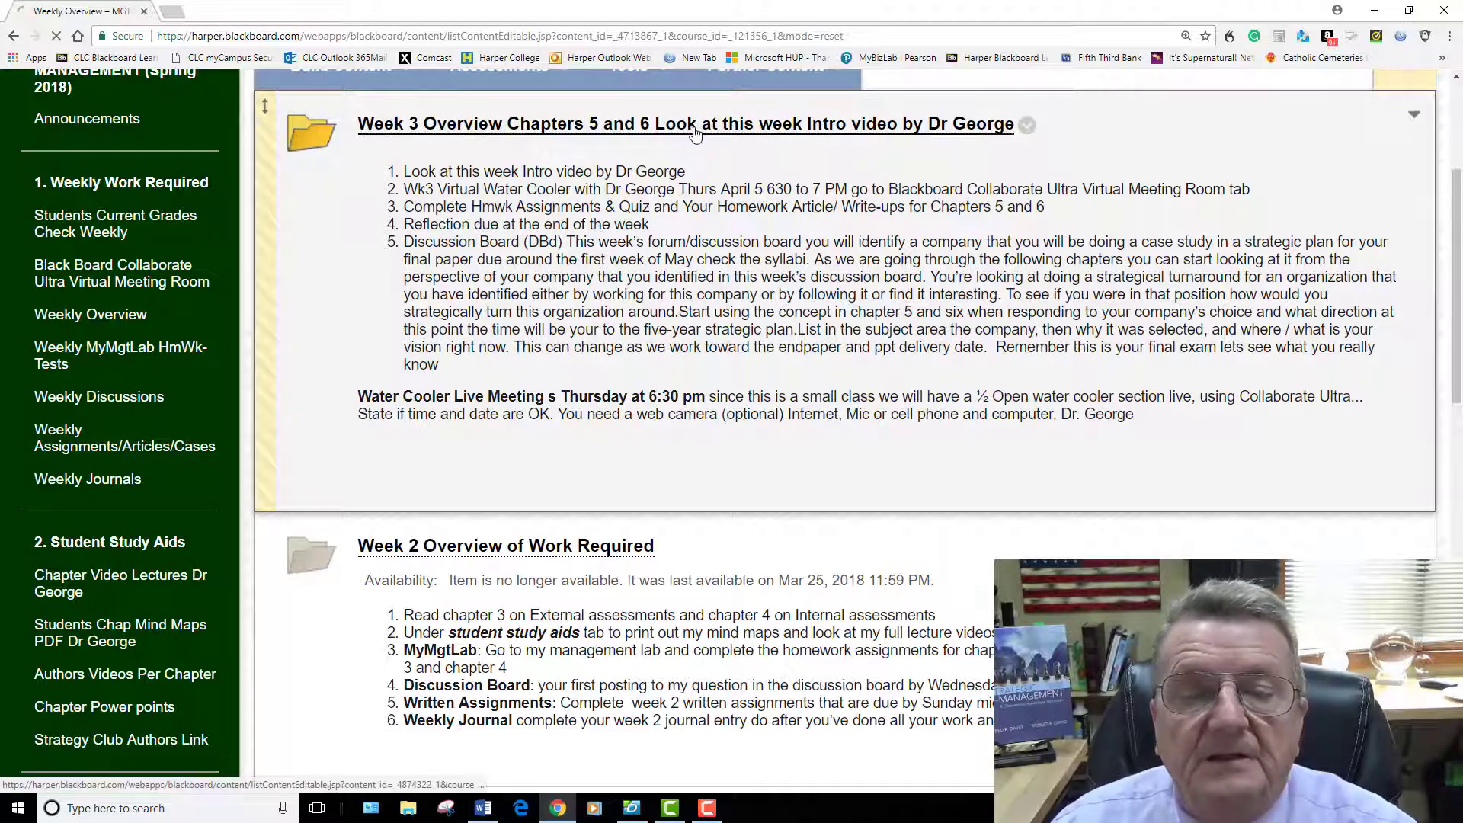
- Open the Week 3 Overview folder and view the Chap 5 Strategies in Action mind map PDF
click(695, 126)
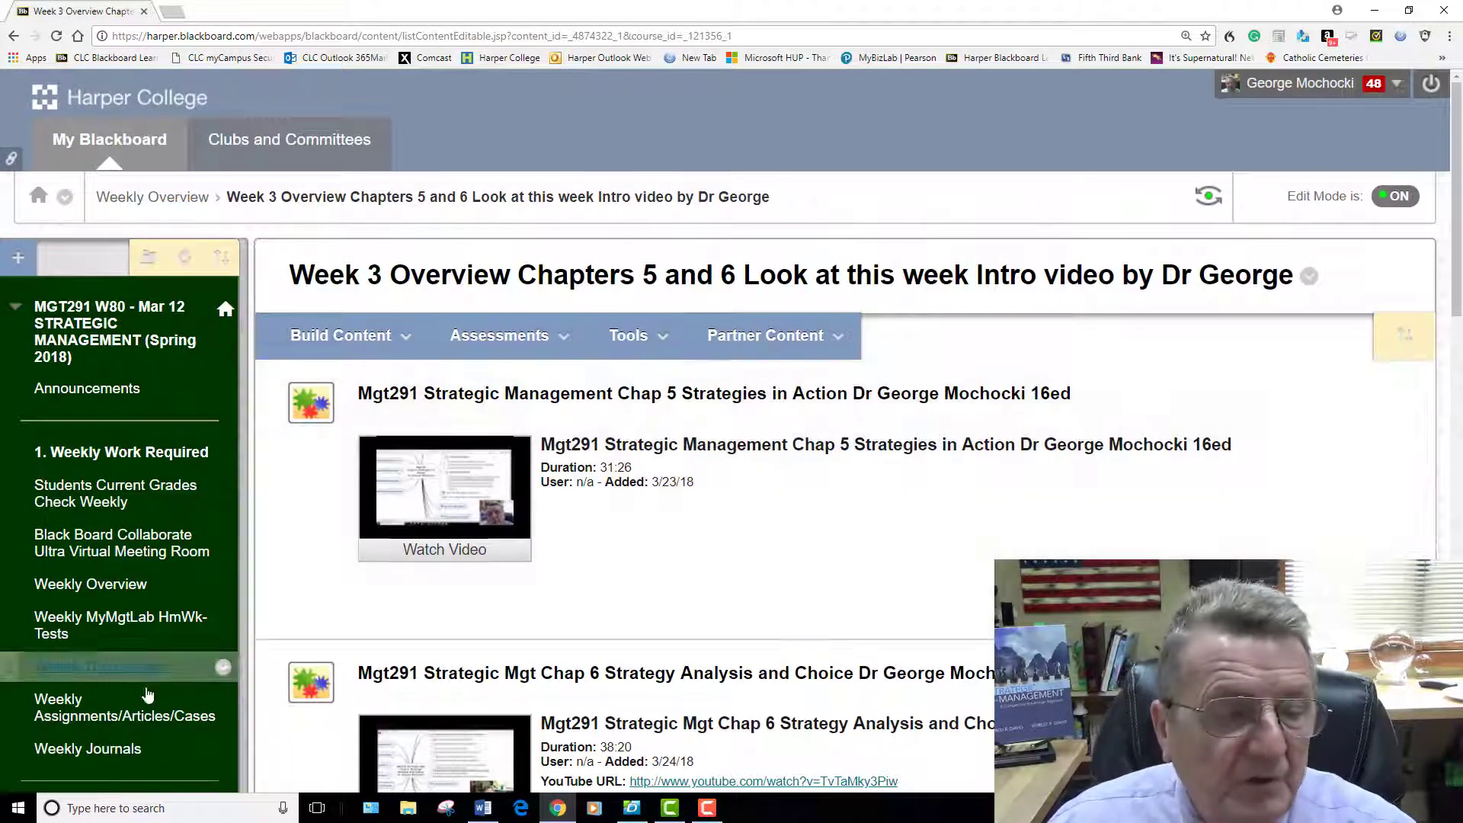
scroll(178, 651, down, 3)
scroll(177, 645, down, 2)
scroll(177, 646, down, 1)
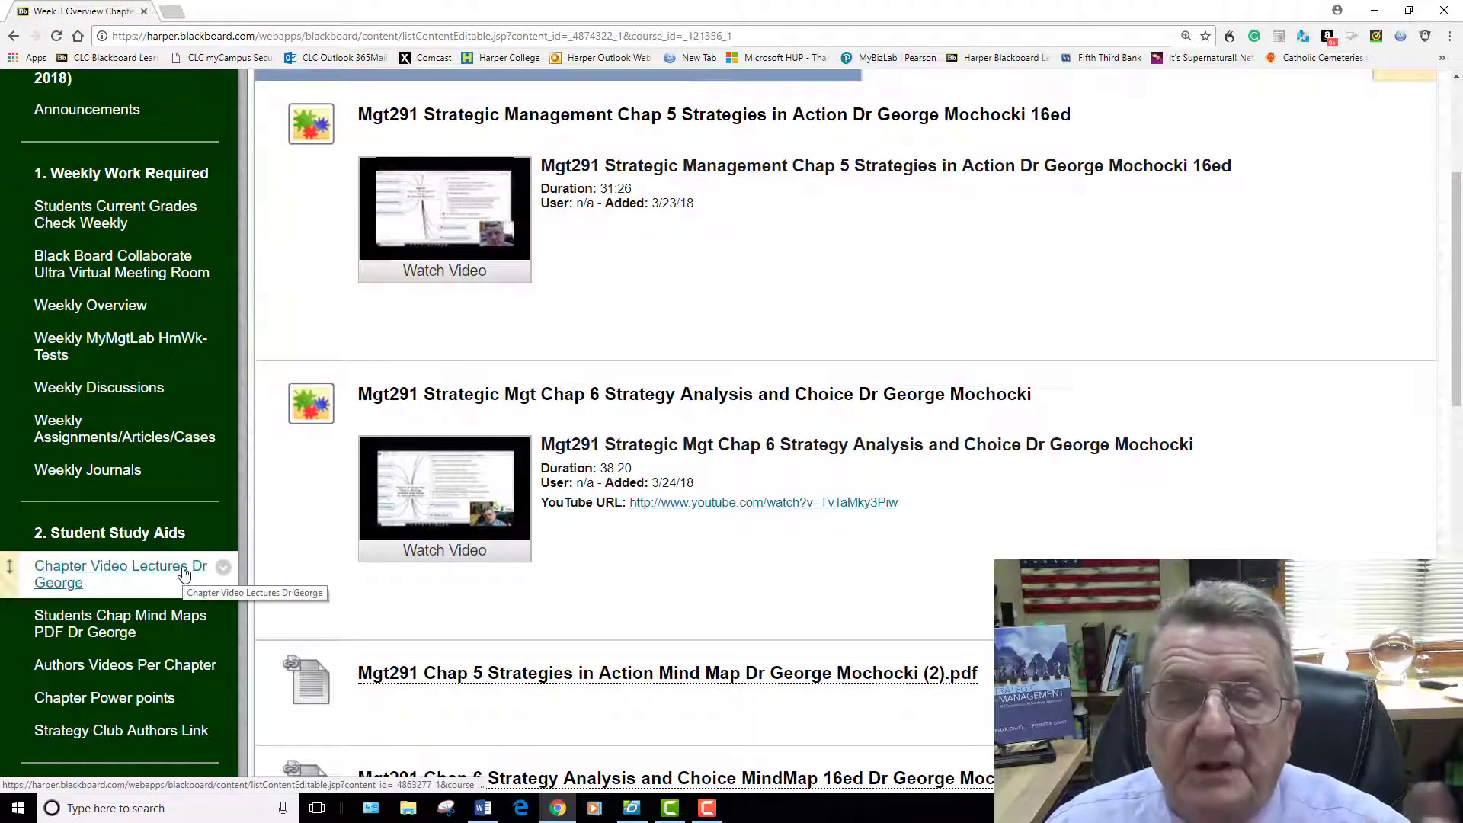
mouse_move(544, 596)
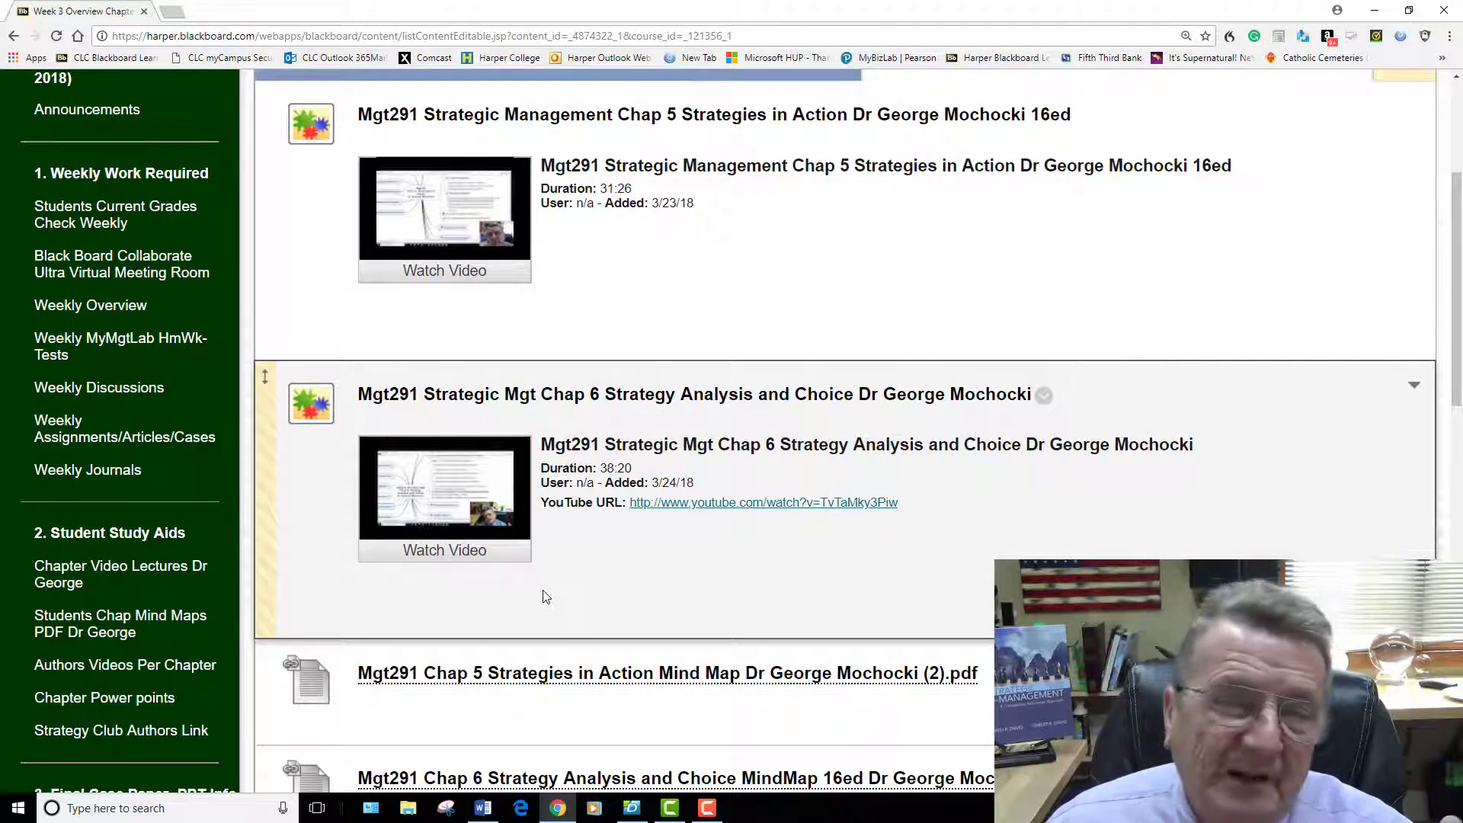
scroll(543, 591, down, 1)
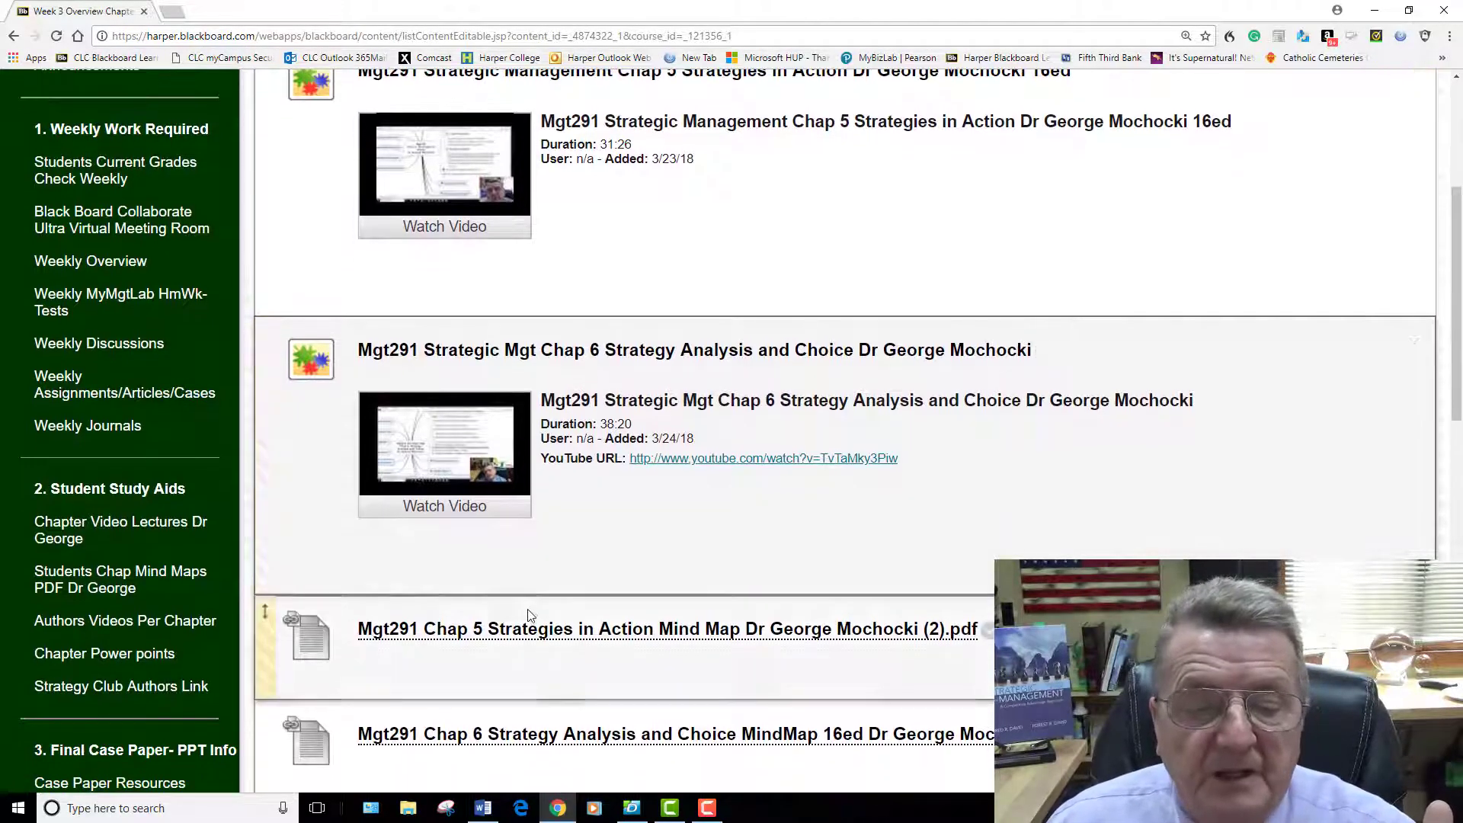
click(608, 635)
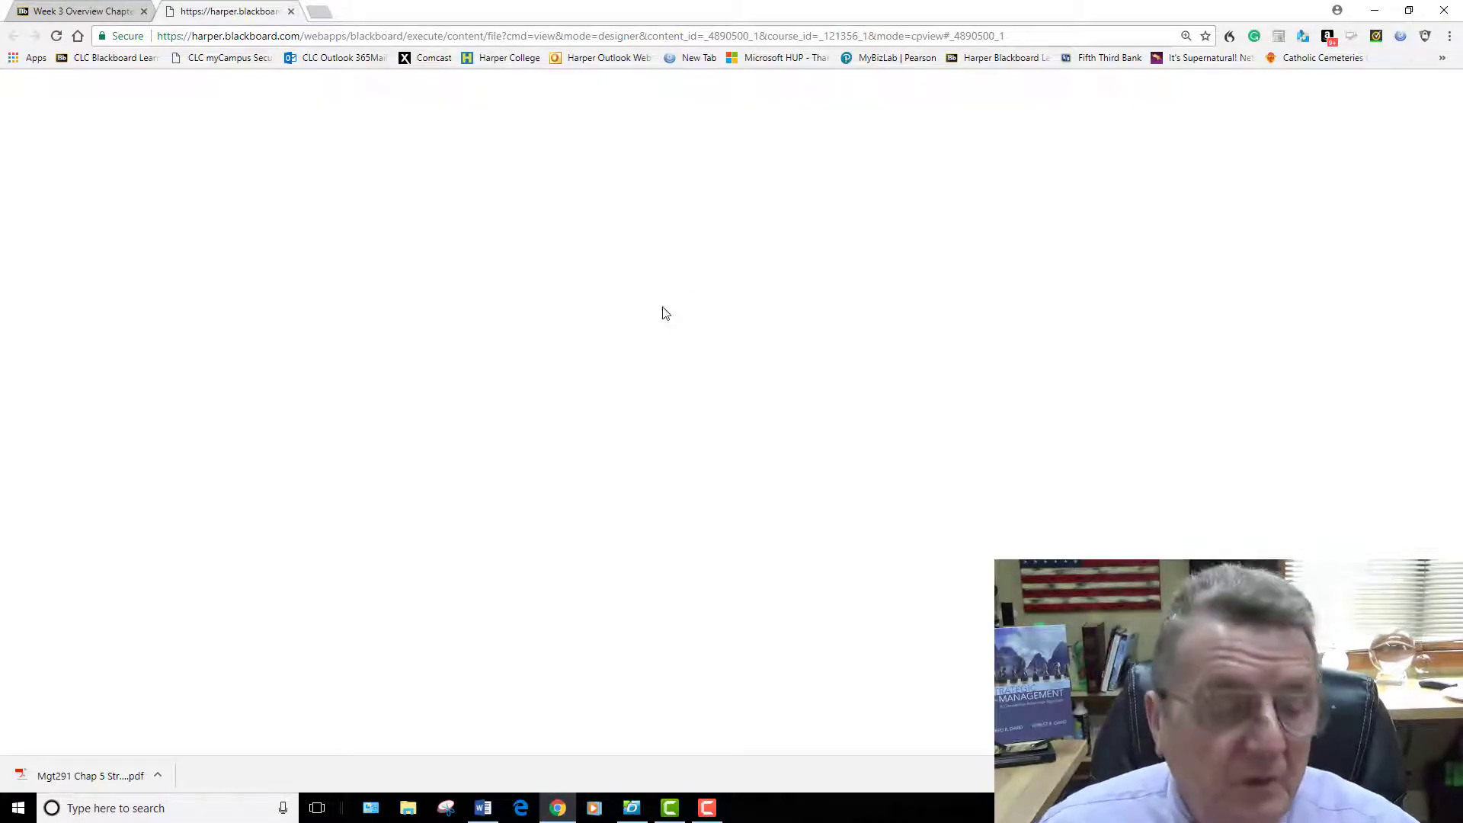
click(91, 777)
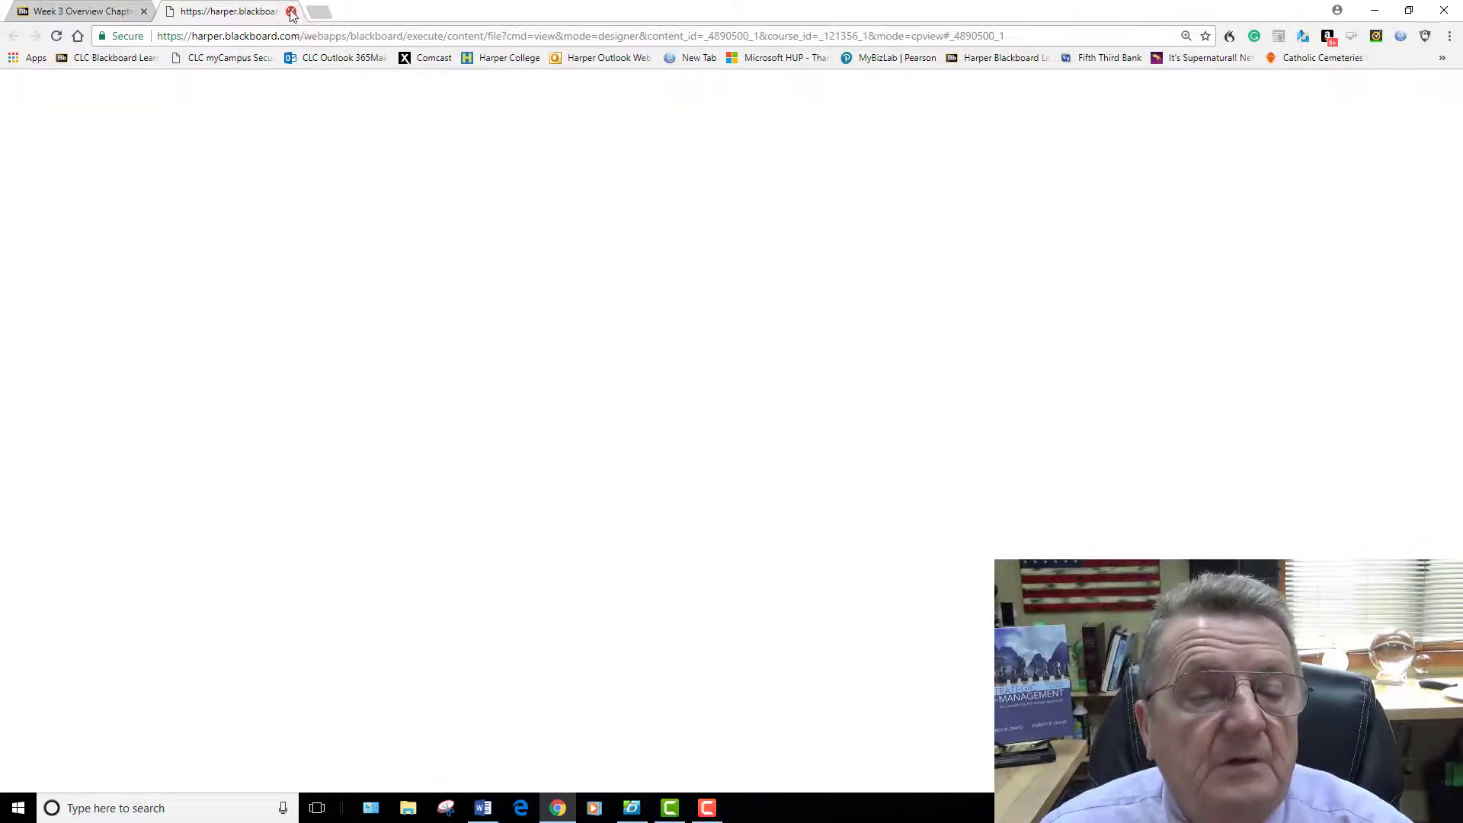
click(290, 10)
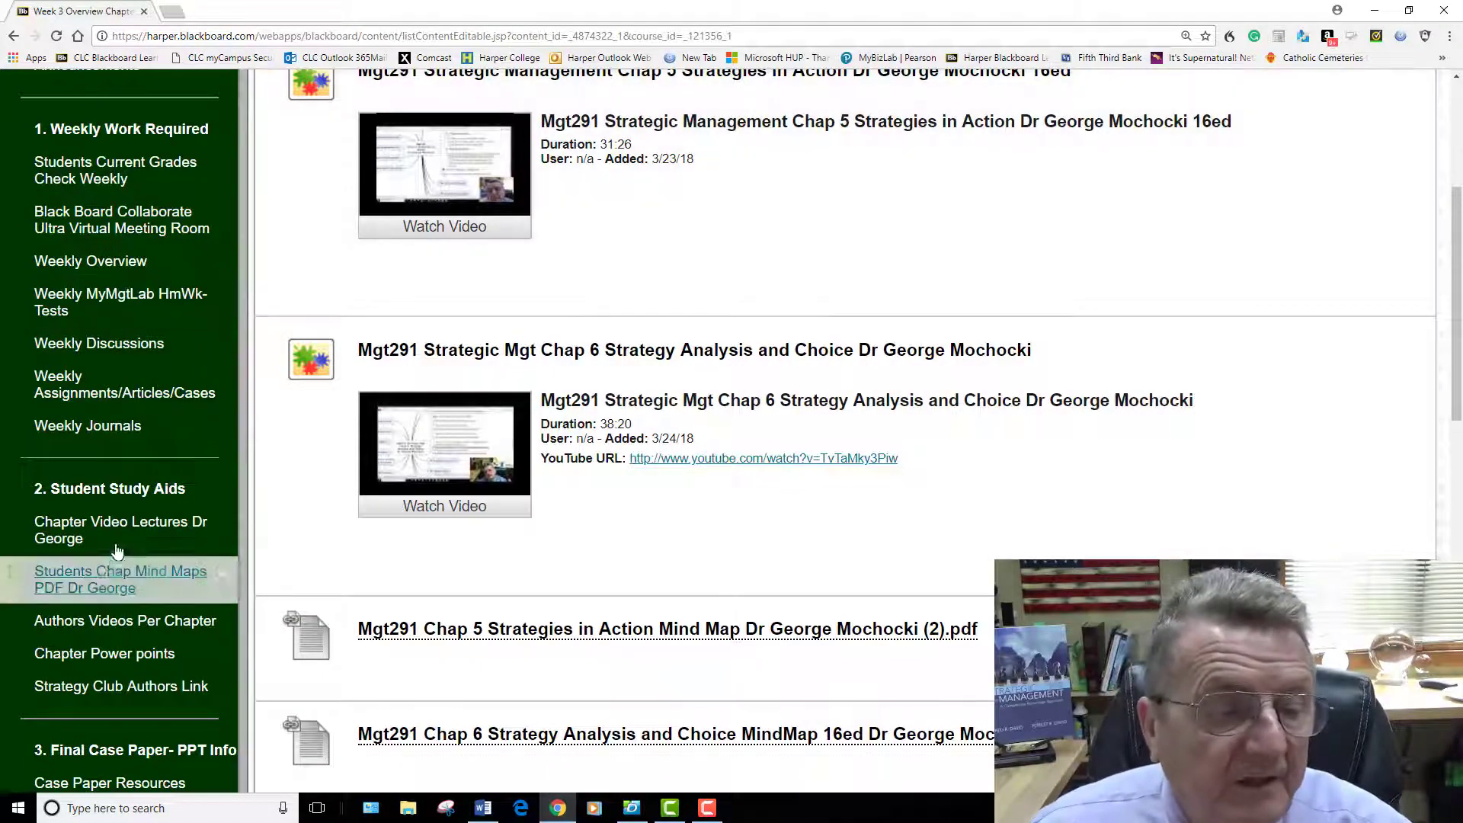
- Browse to the 'Students Mind Minds by Dr George PDF 16ed' folder of chapter mind maps
click(103, 577)
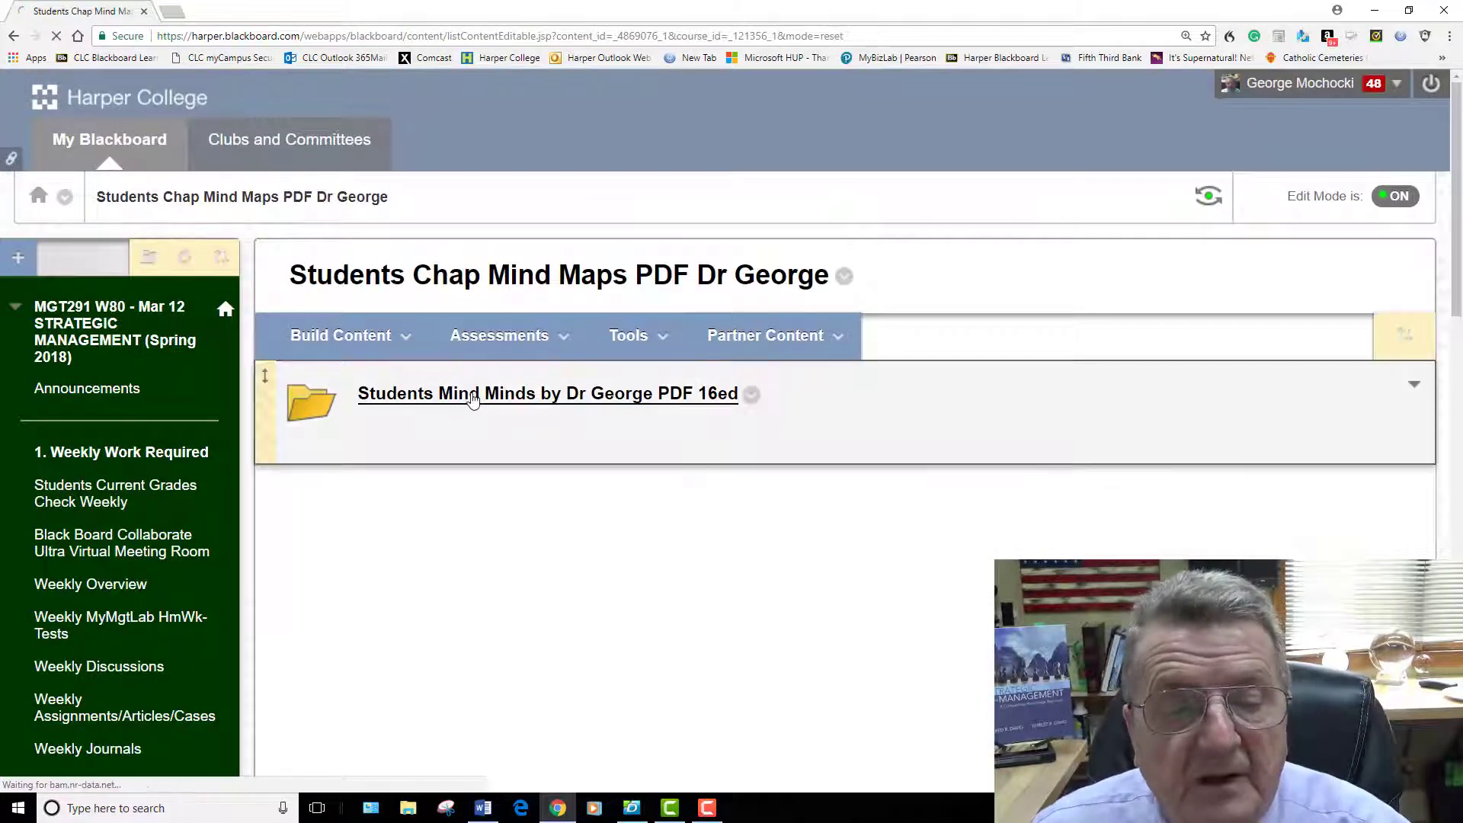
click(472, 400)
scroll(476, 400, down, 5)
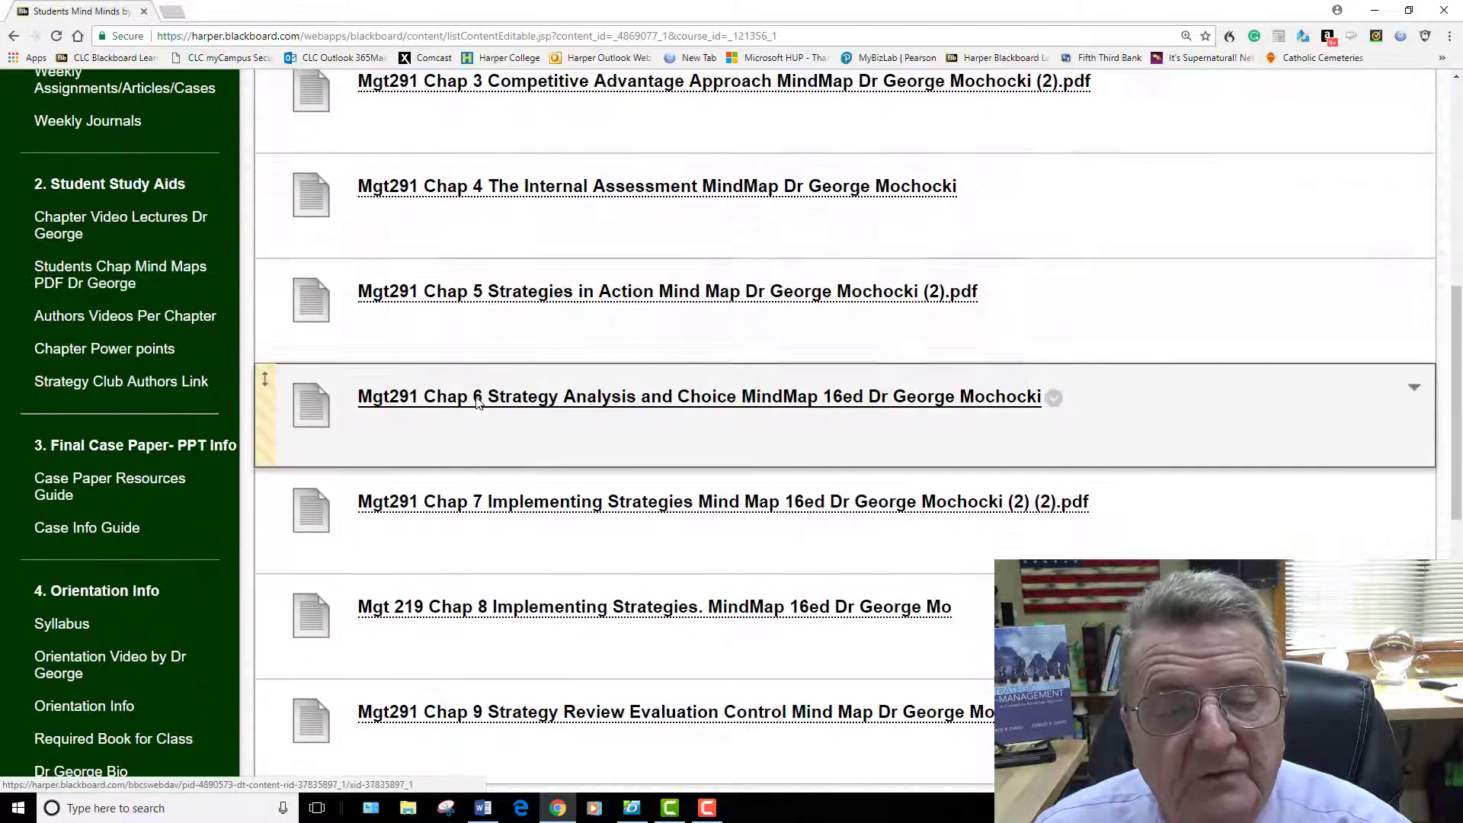
scroll(479, 405, down, 1)
scroll(479, 404, down, 8)
scroll(479, 406, up, 2)
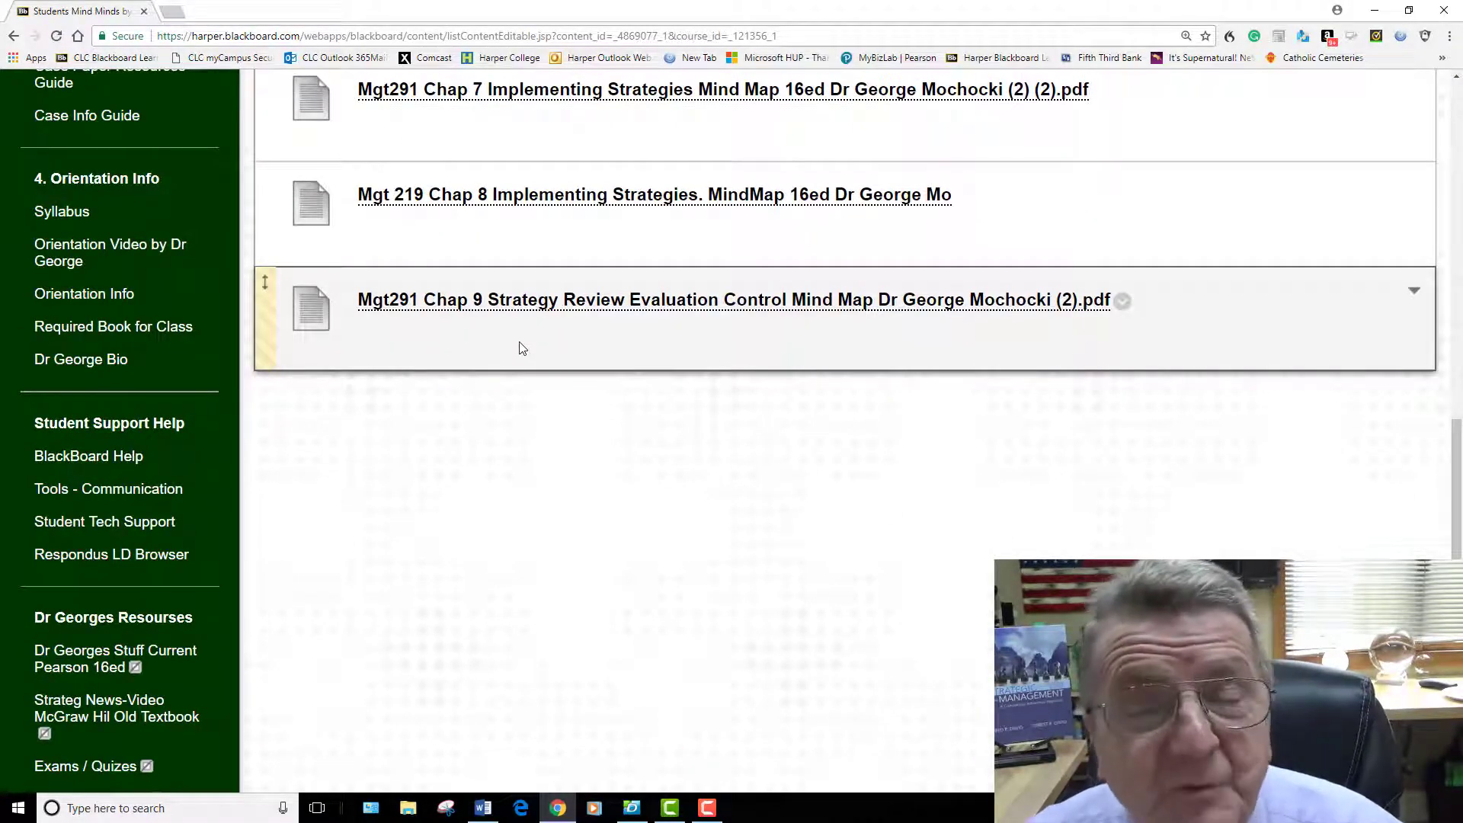
scroll(519, 347, up, 1)
scroll(519, 340, up, 1)
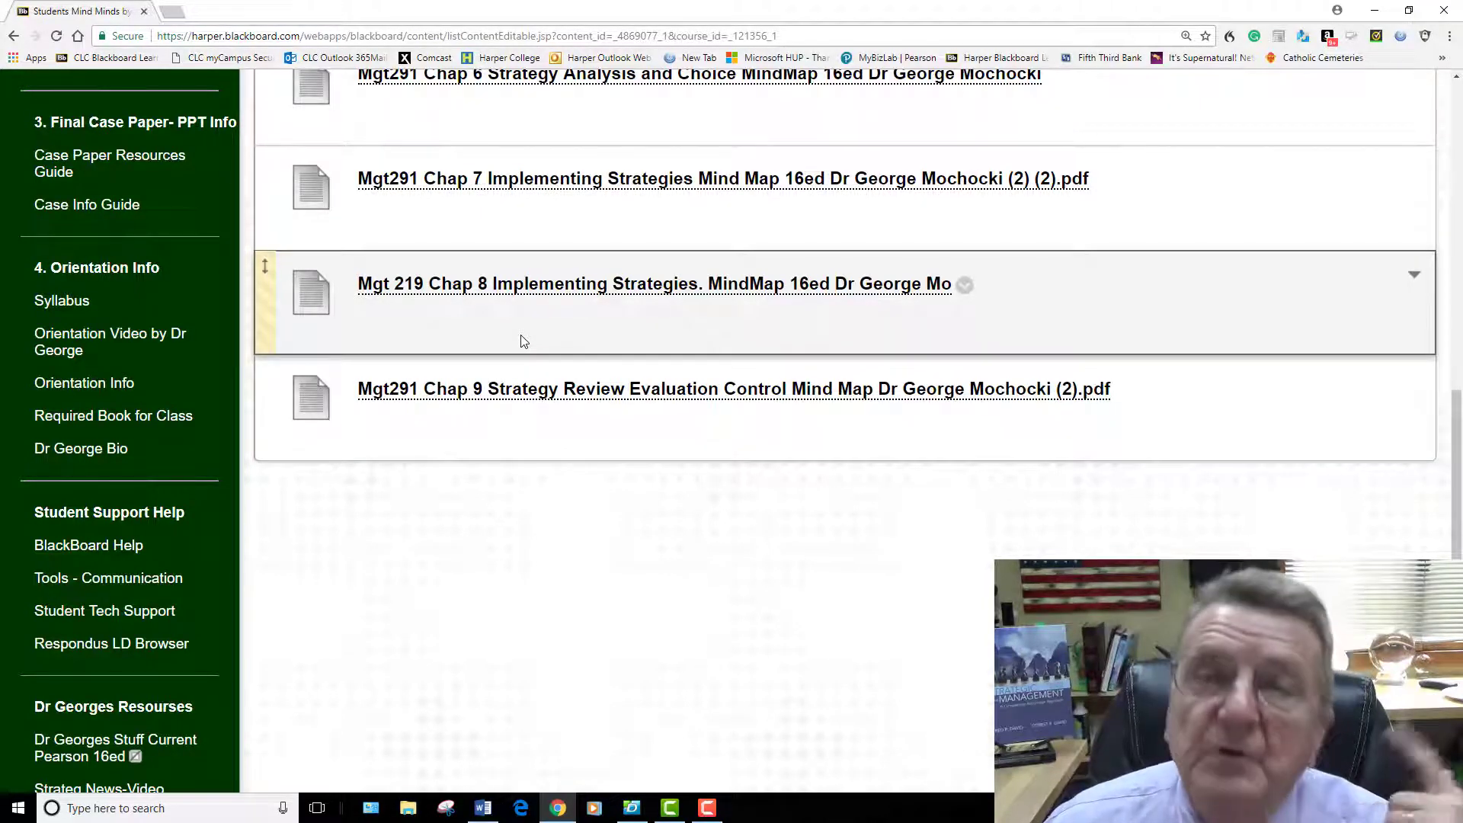
scroll(514, 337, up, 2)
scroll(514, 337, up, 2)
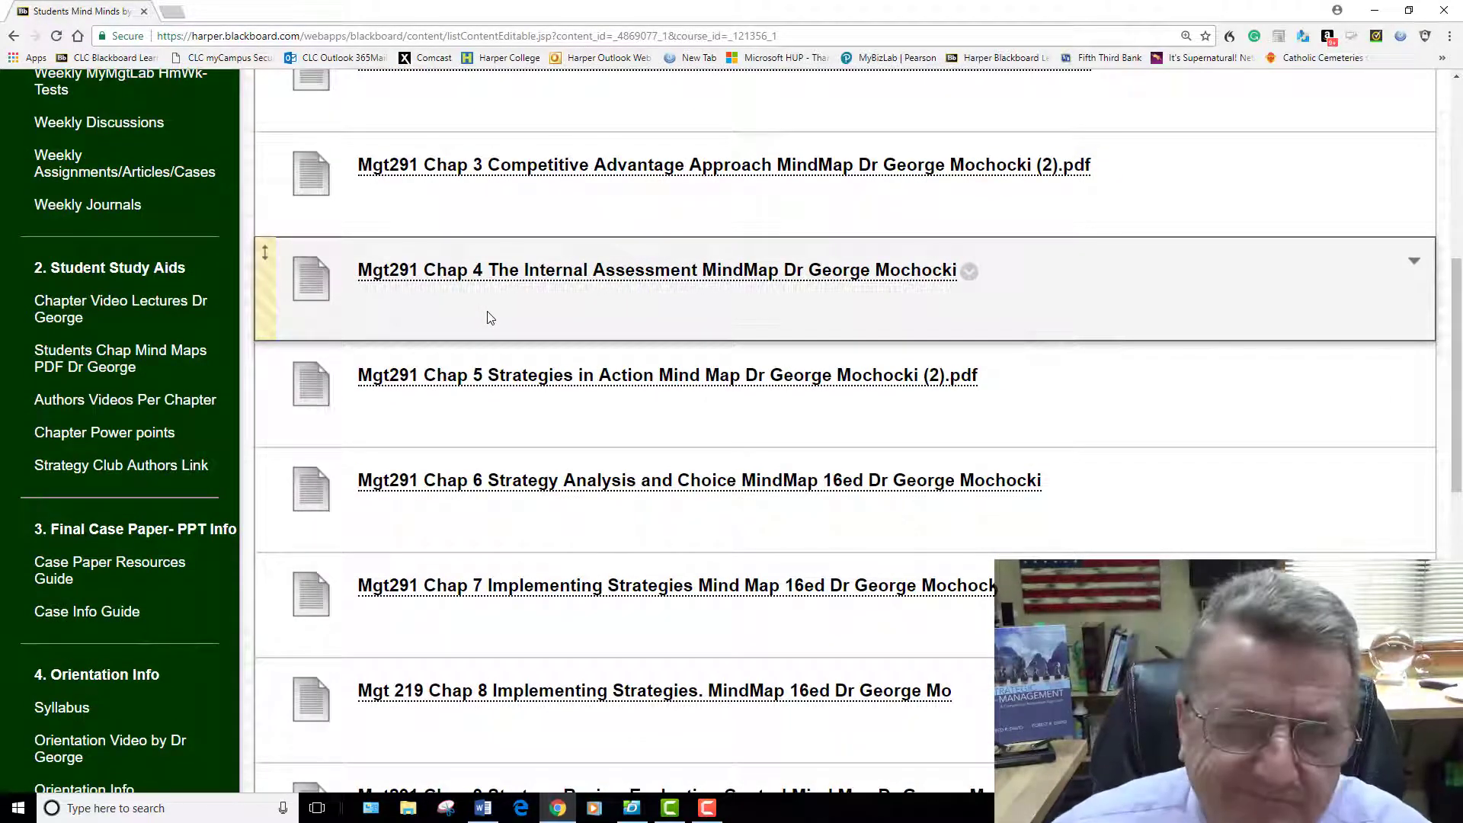
scroll(381, 290, up, 3)
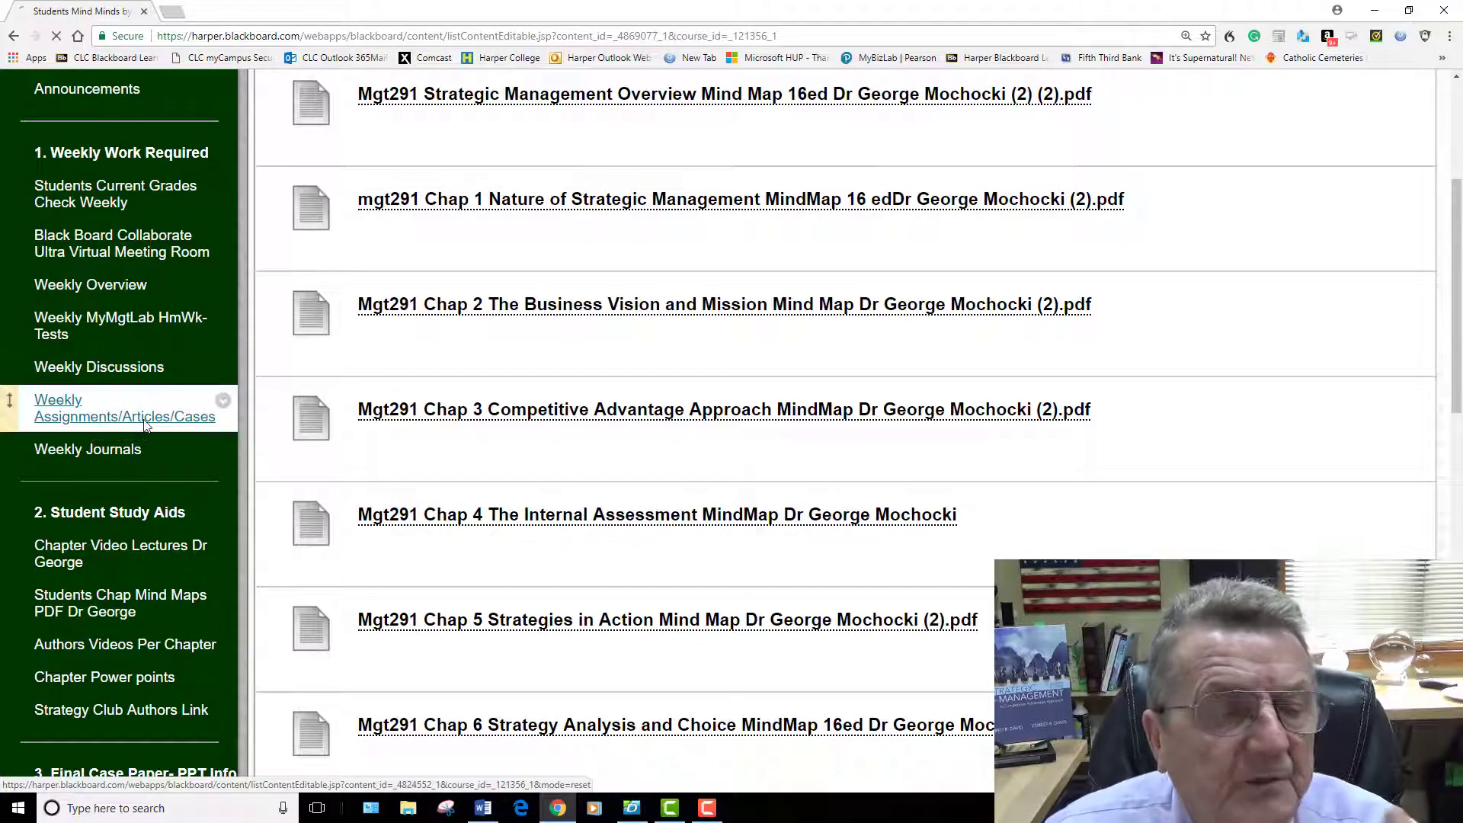
- Go to Weekly Assignments/Articles/Cases and find the Upload Wk3 Assignment 3 Chapters 5 & 6 item
click(125, 408)
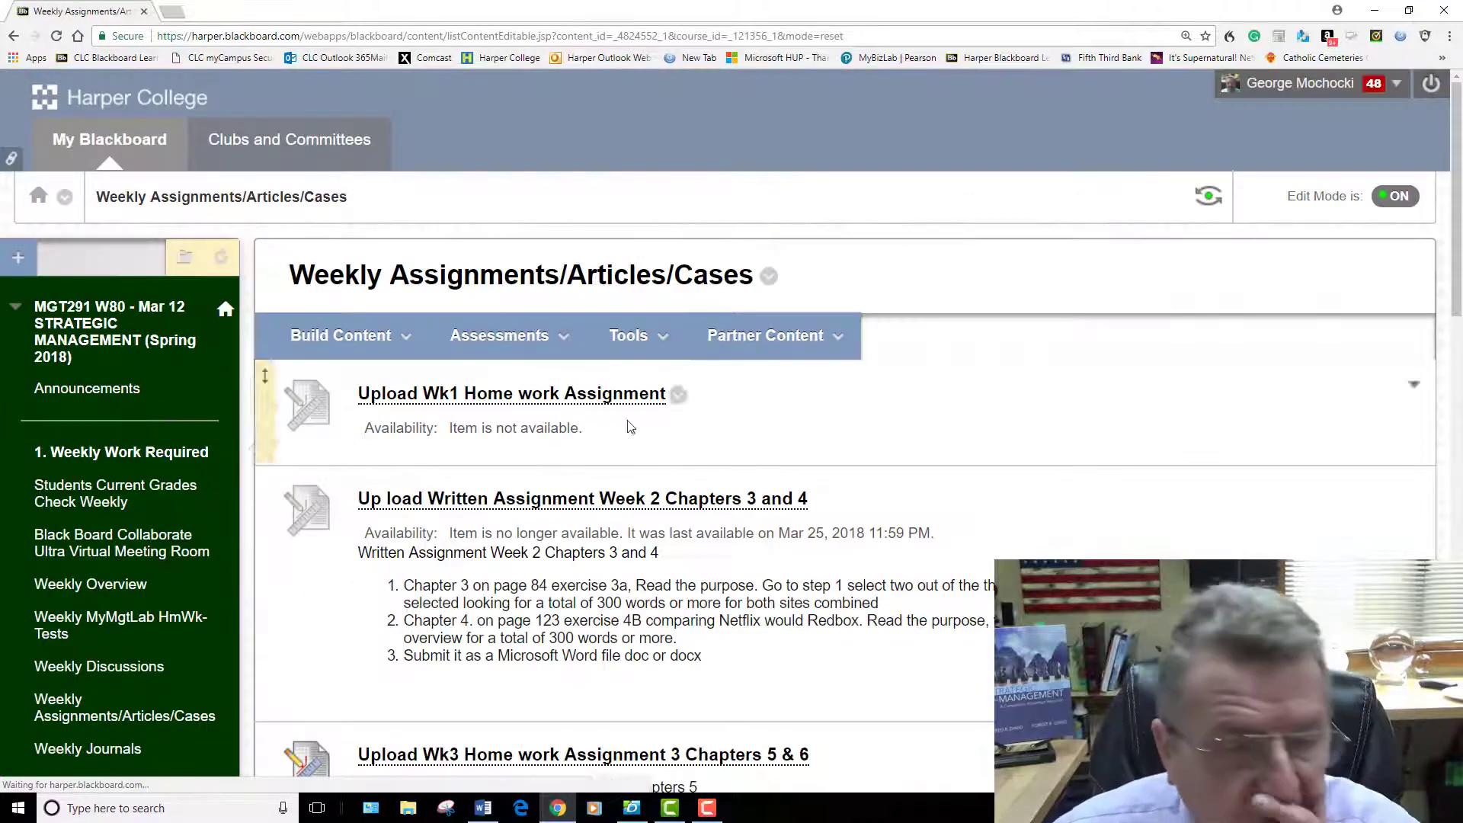
scroll(657, 414, down, 3)
scroll(663, 378, down, 3)
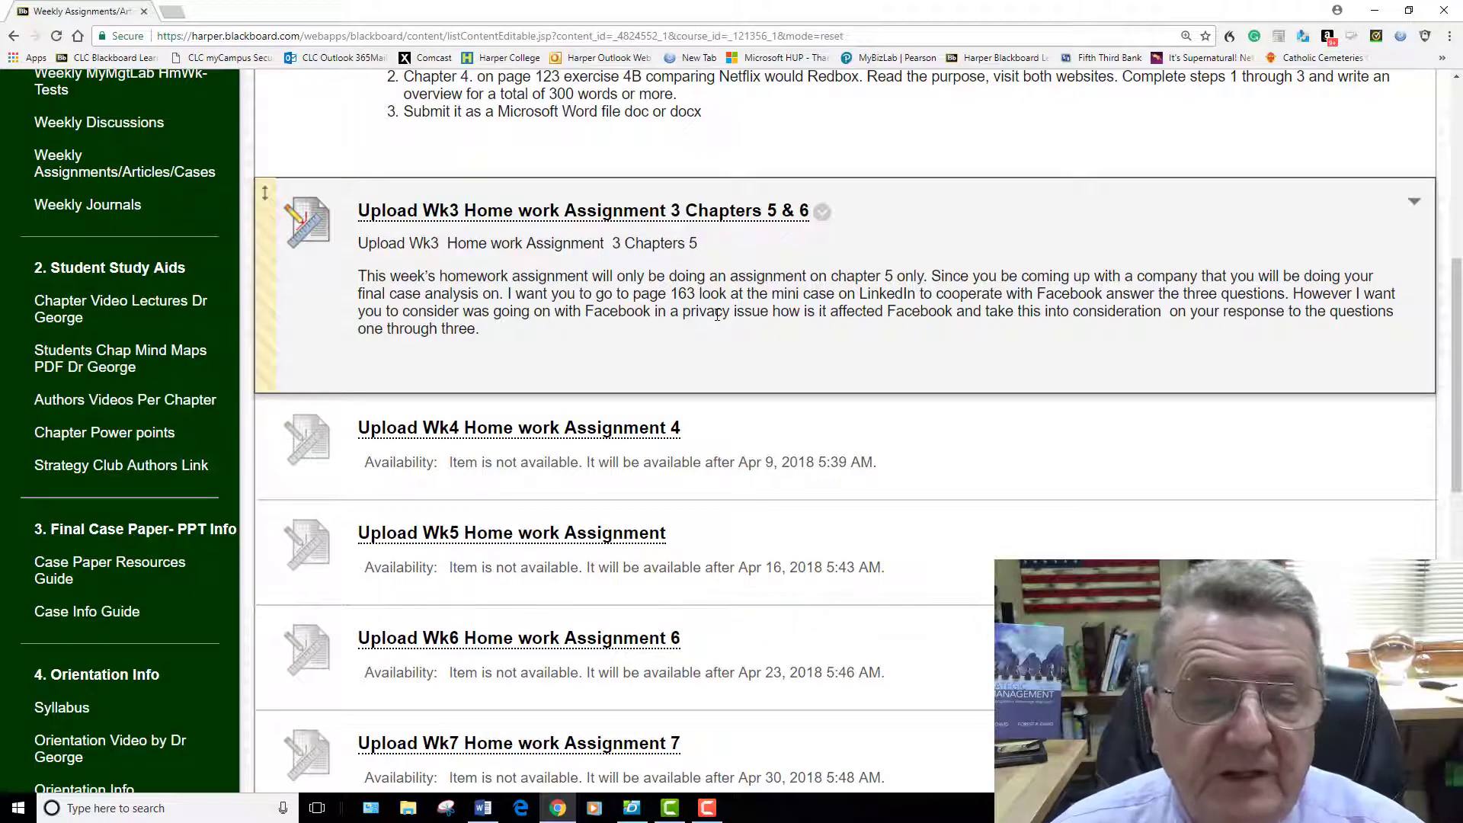
- Preview the Upload Wk3 homework assignment, due April 8 and worth 30 points
click(583, 211)
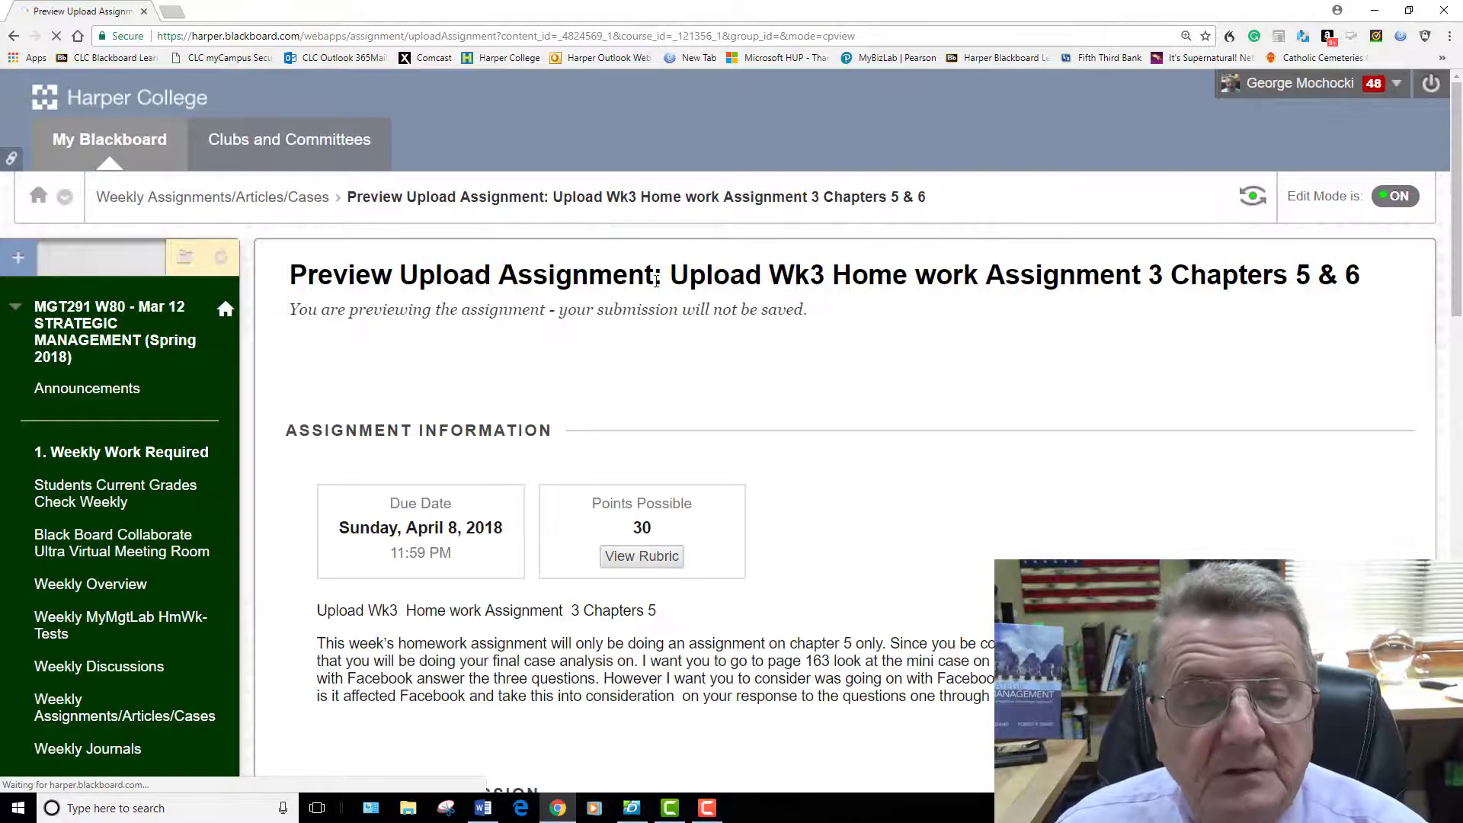
scroll(686, 253, down, 3)
scroll(766, 263, down, 2)
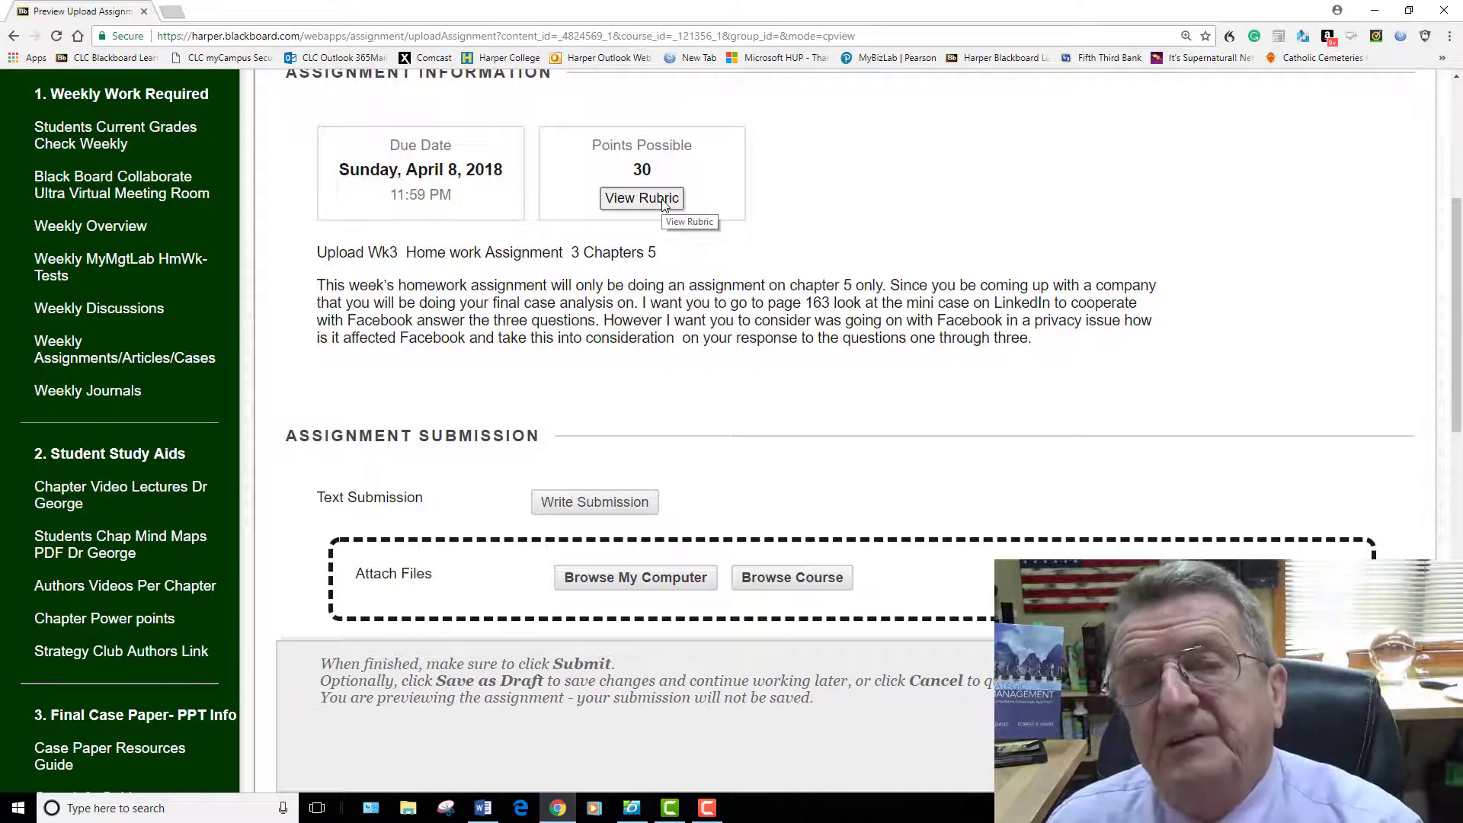
- Read the assignment's Rubric Detail popup, then close it
click(662, 203)
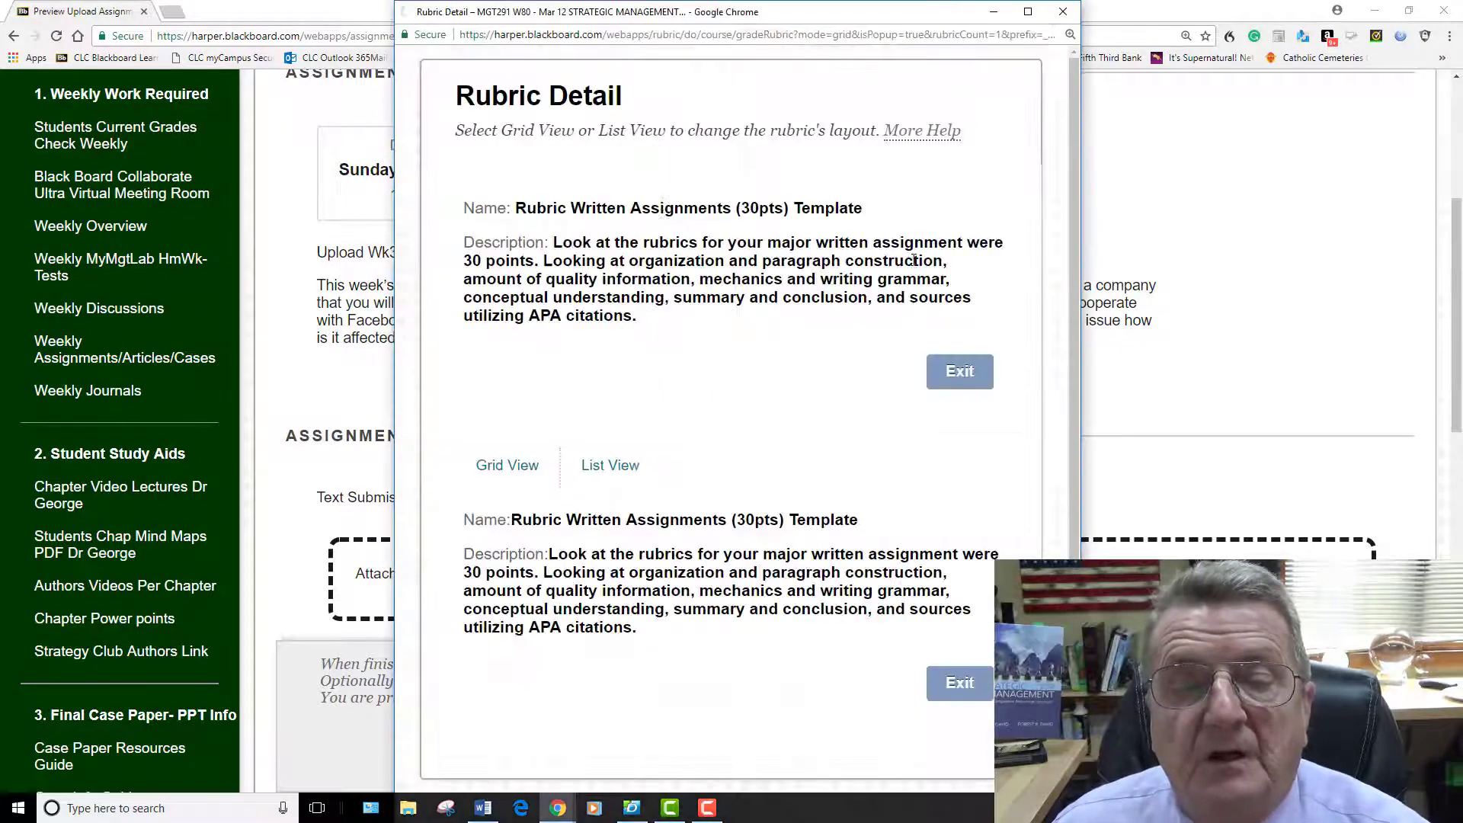
scroll(561, 214, down, 5)
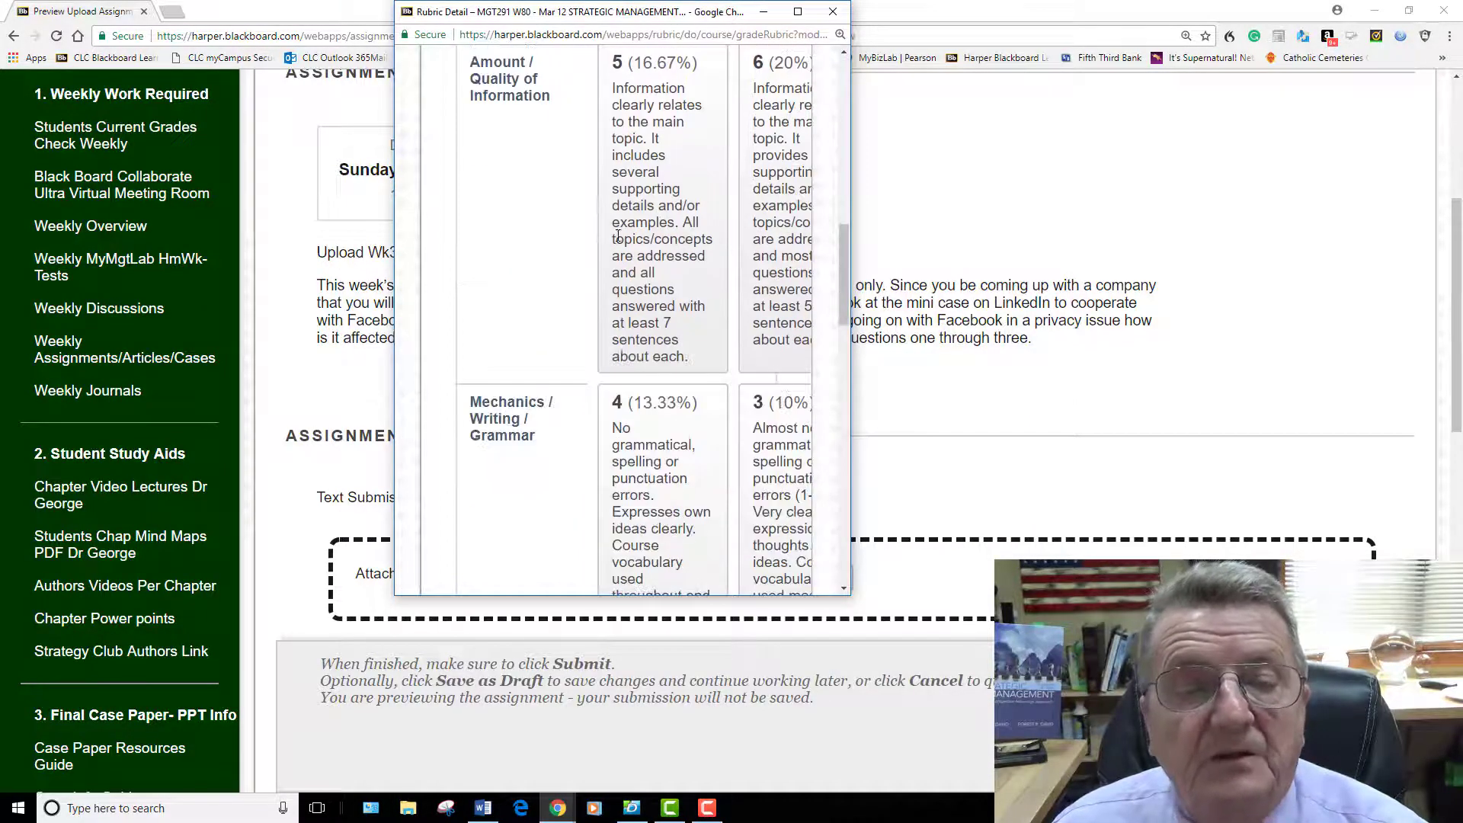
scroll(554, 195, down, 5)
scroll(550, 182, down, 4)
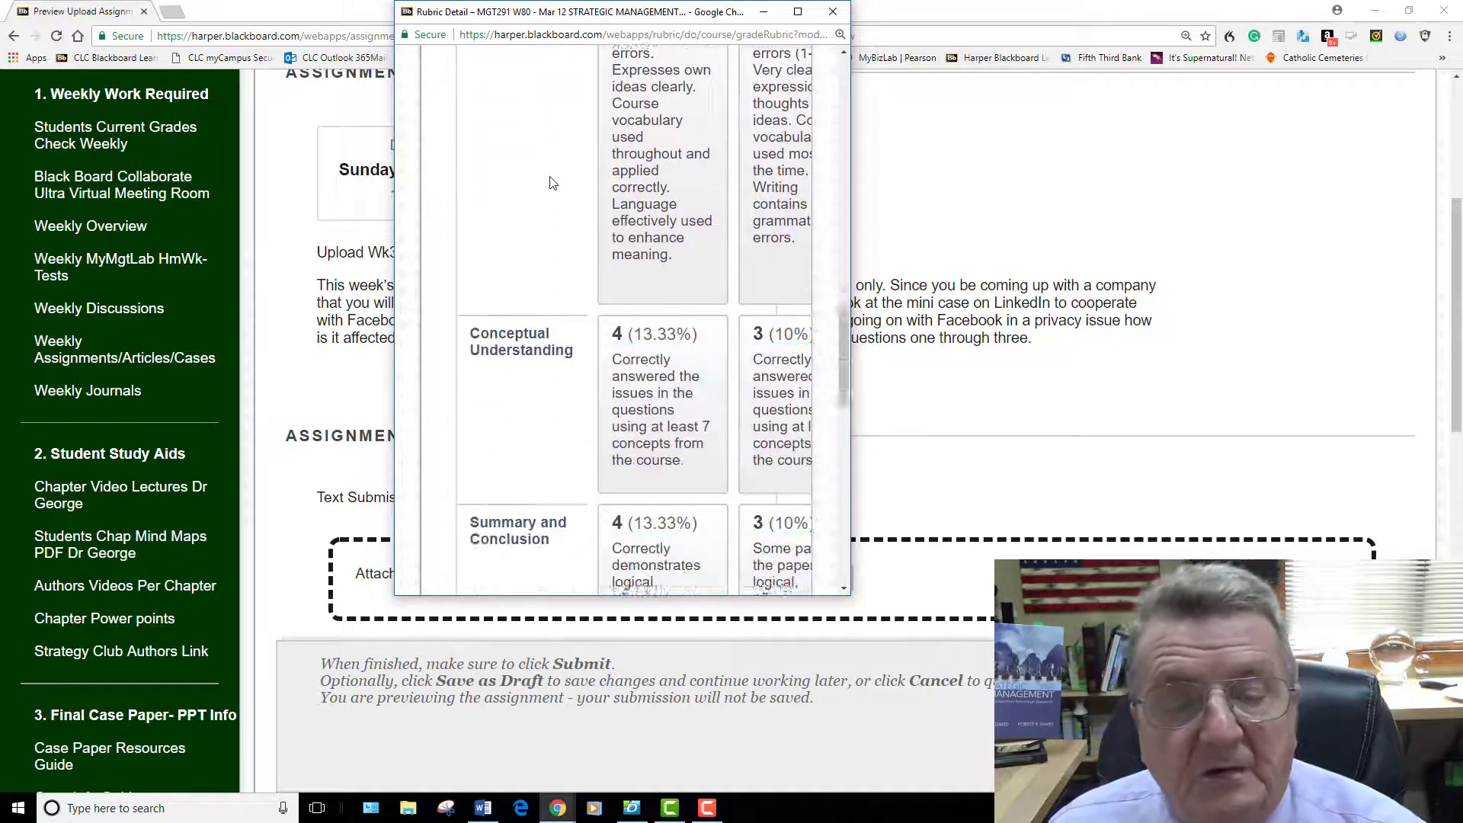
scroll(550, 183, down, 4)
scroll(550, 183, down, 4)
scroll(543, 192, down, 3)
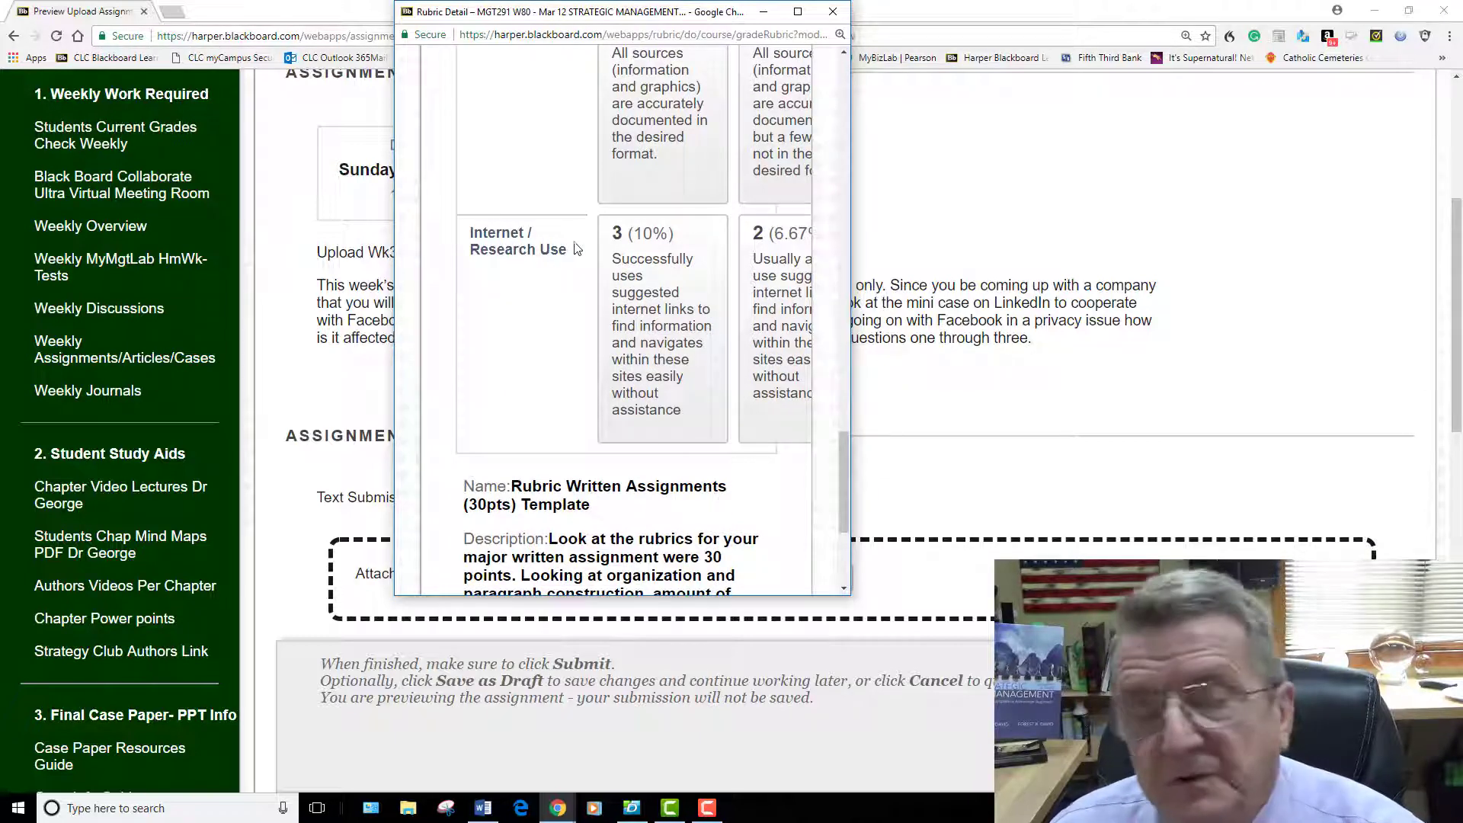
scroll(574, 251, down, 3)
scroll(574, 251, down, 2)
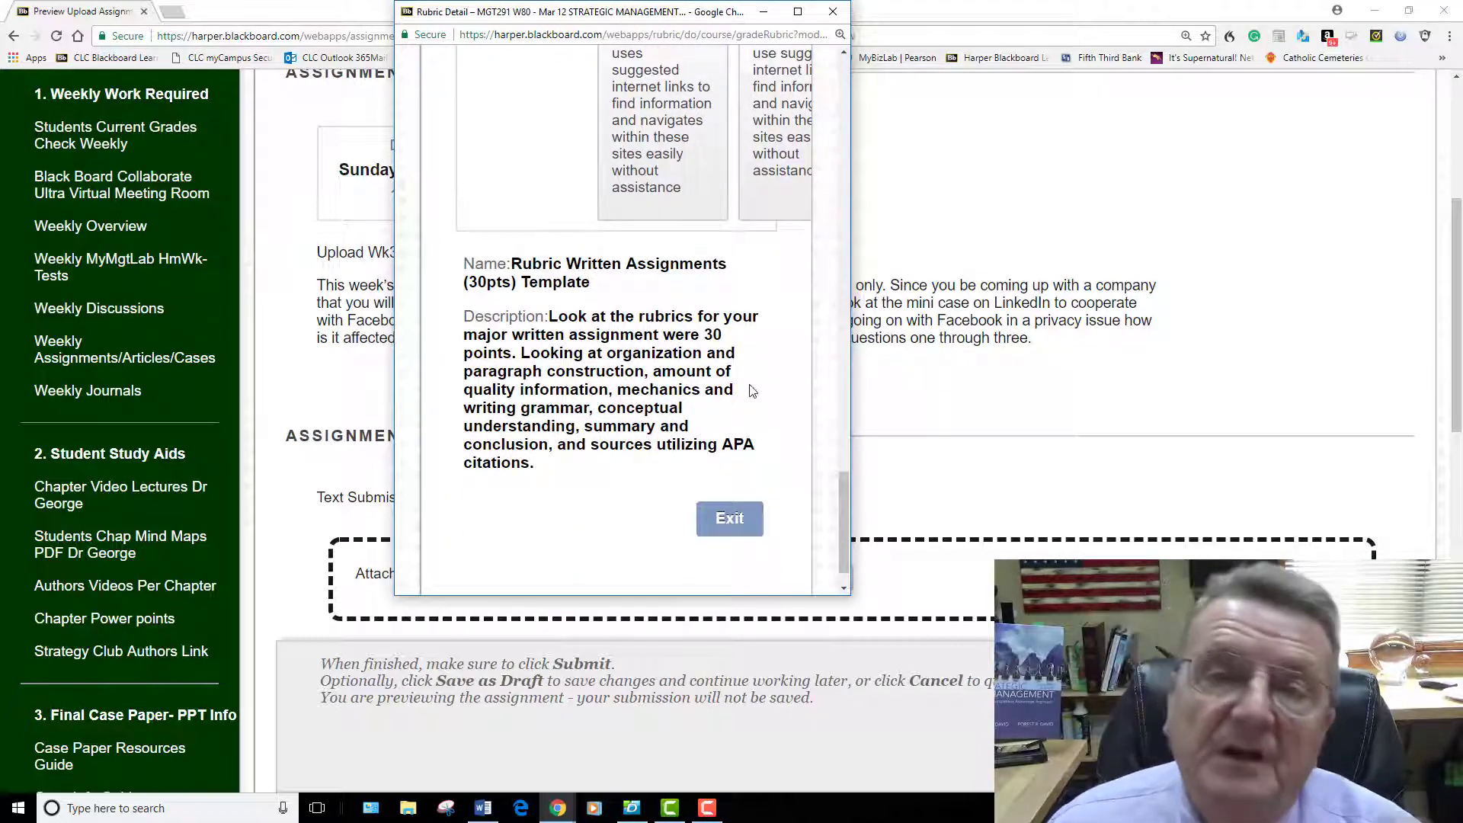
click(831, 14)
scroll(865, 543, up, 1)
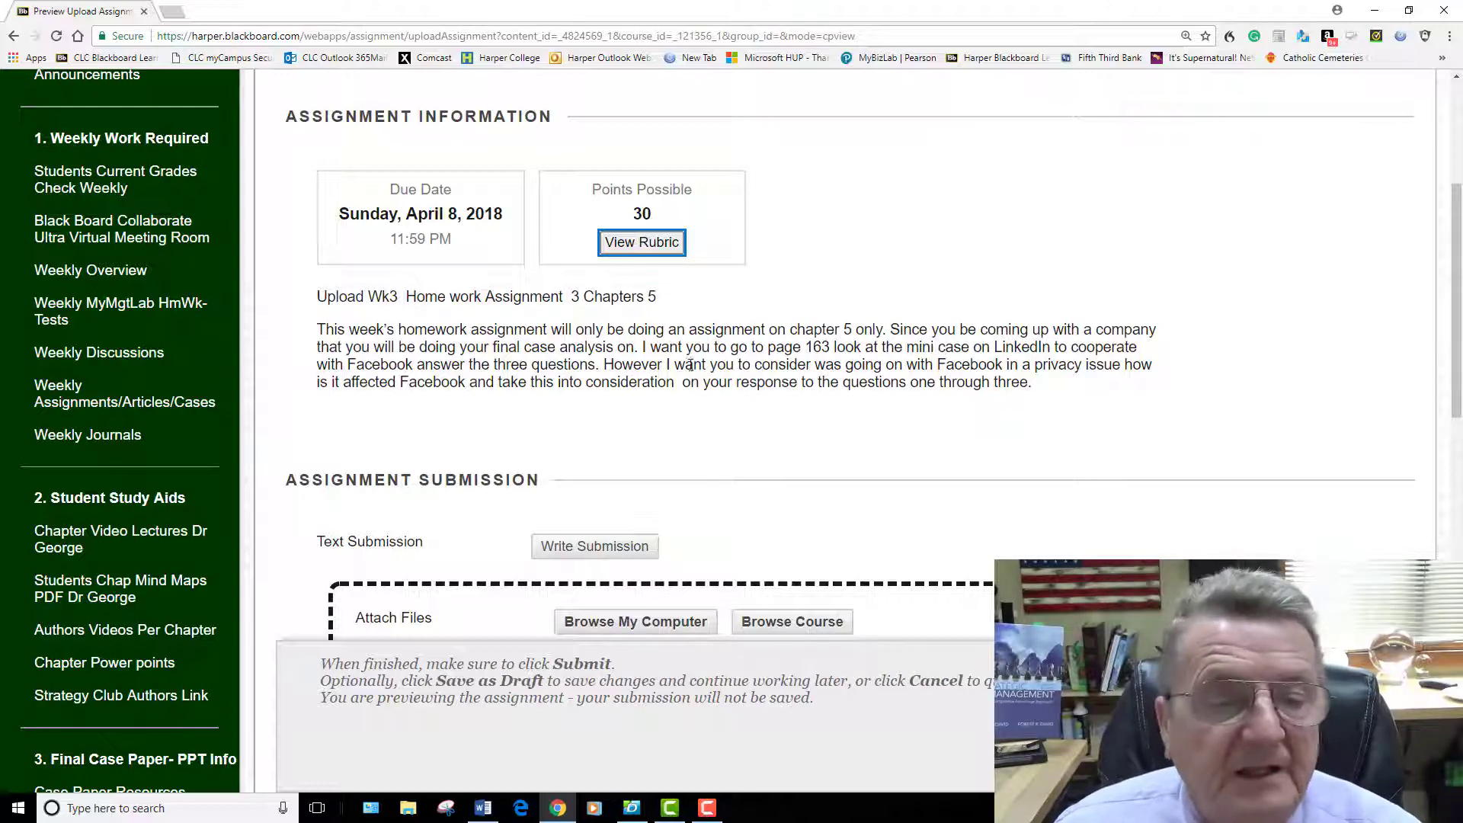
scroll(664, 393, up, 5)
scroll(648, 396, down, 7)
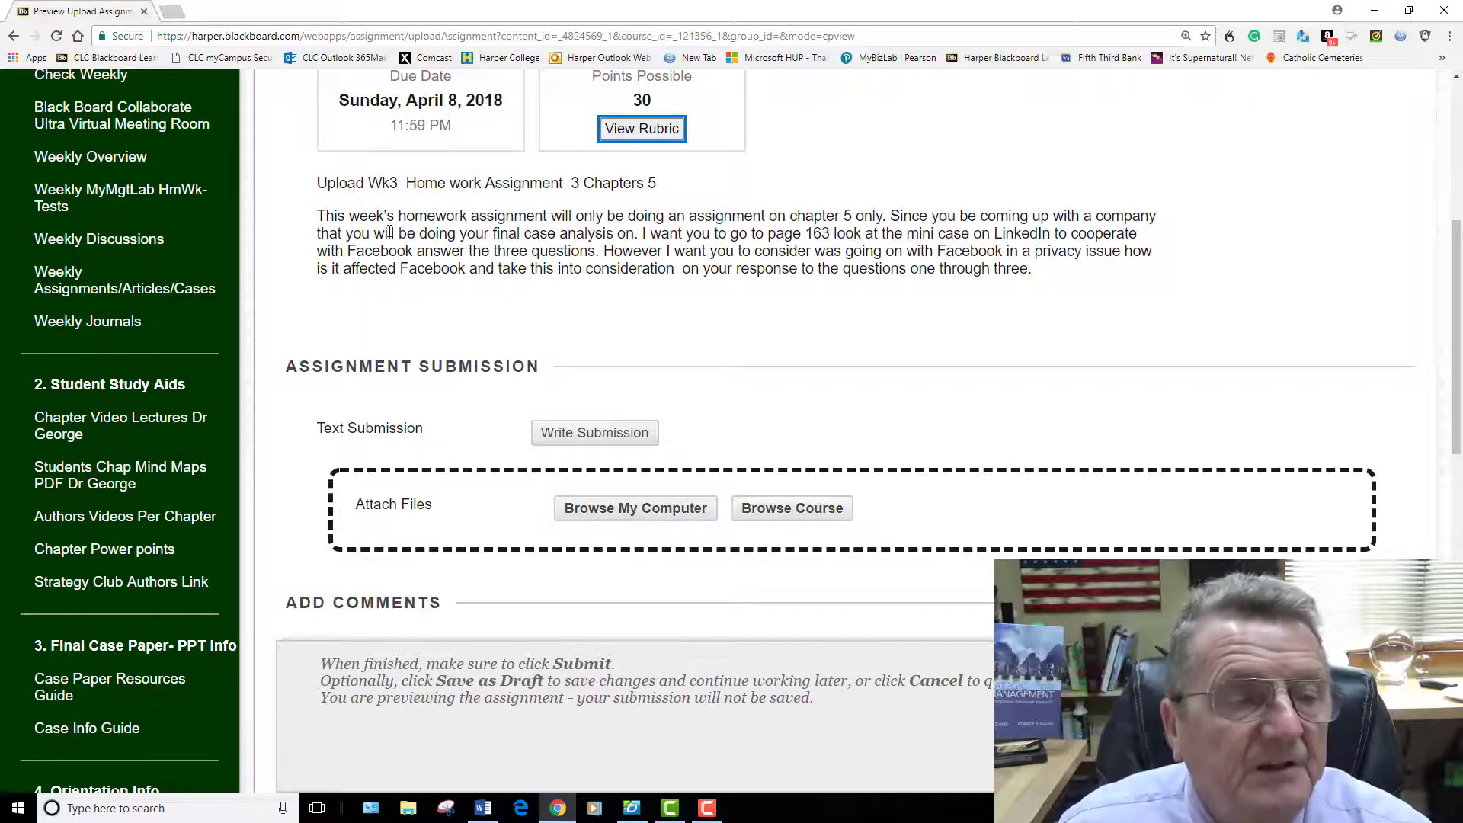
scroll(374, 238, up, 5)
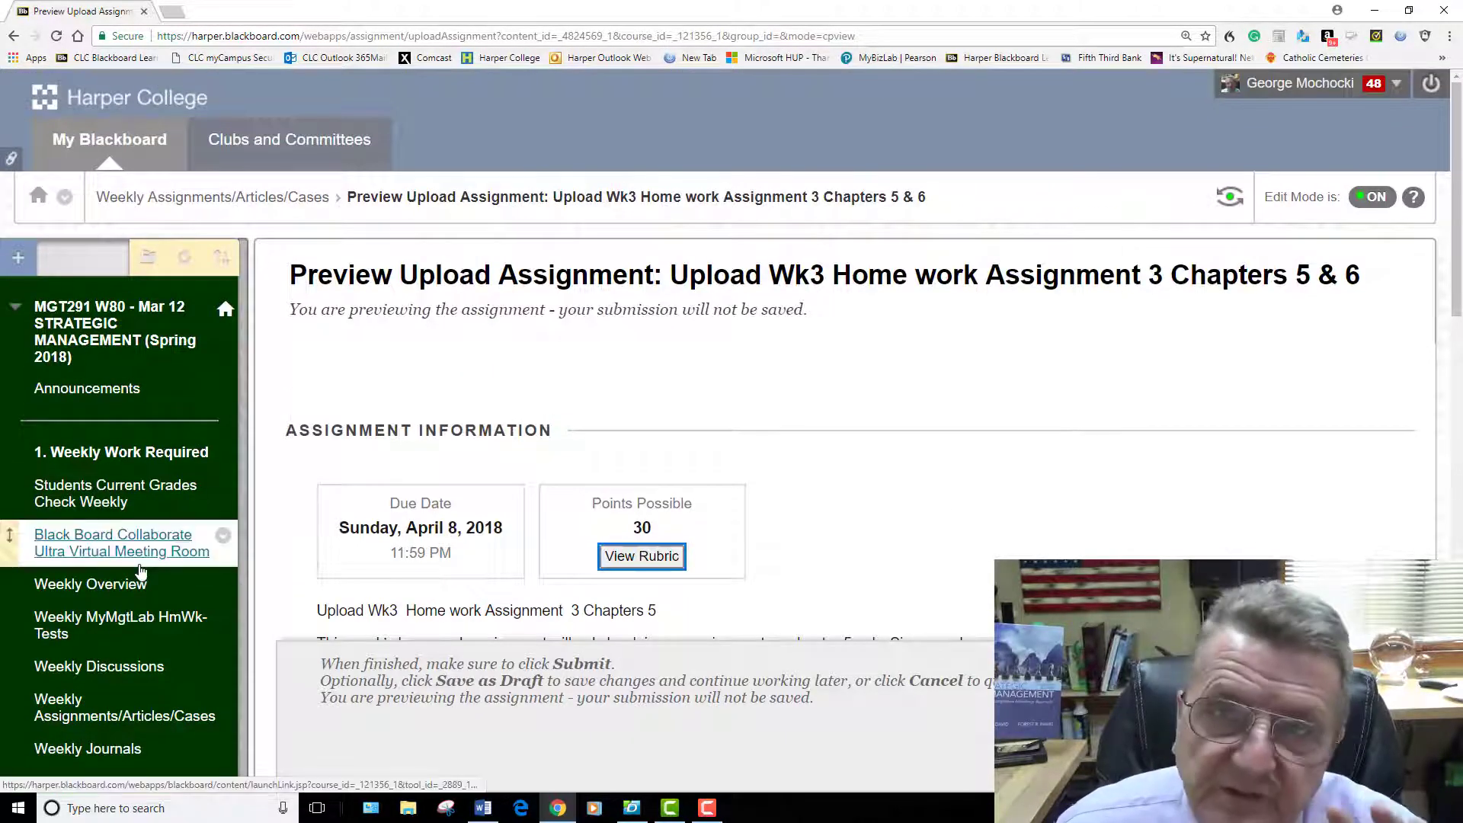
scroll(182, 482, down, 1)
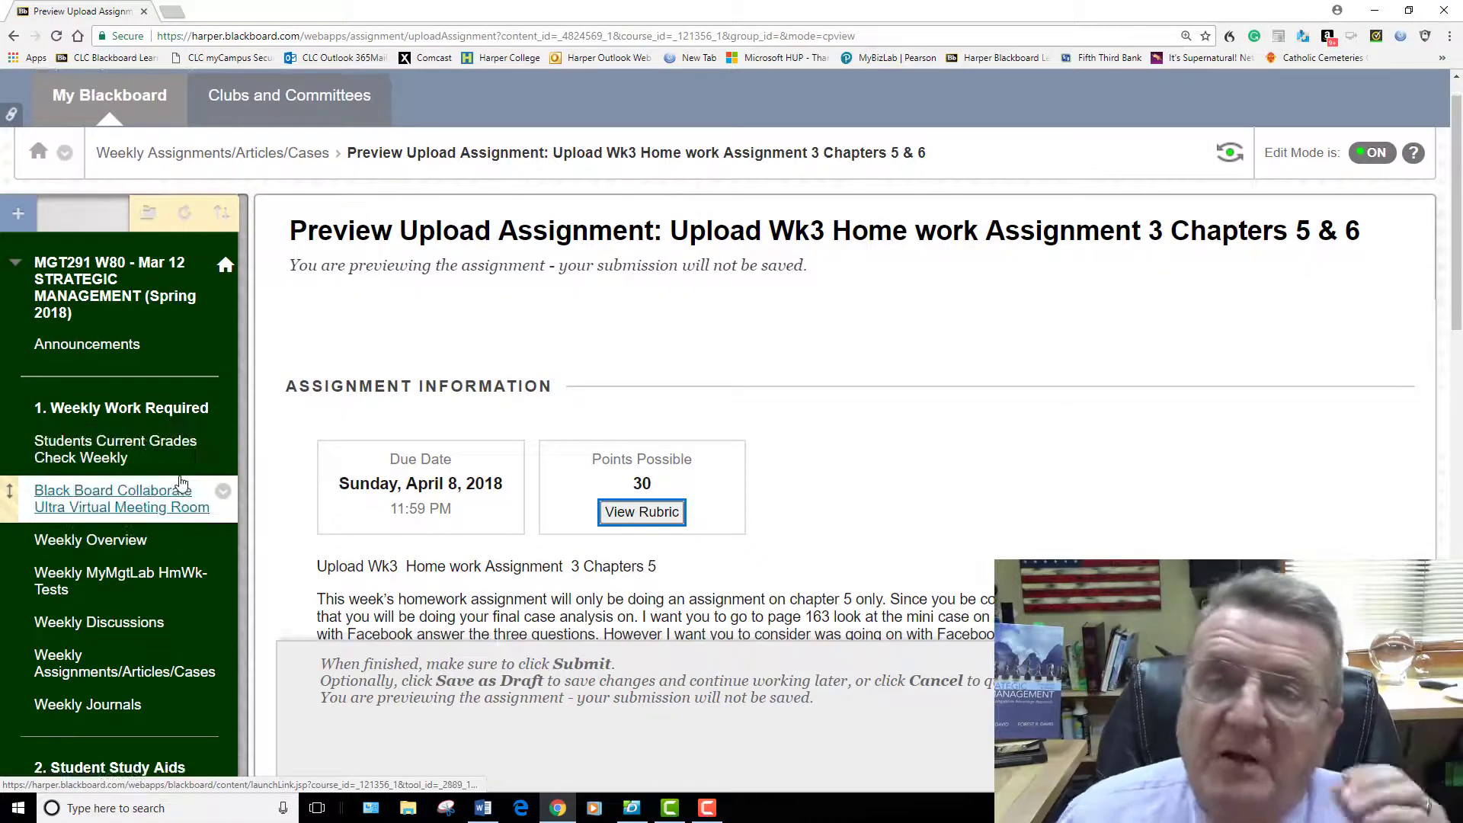
- Go to the Collaborate Ultra meeting room and bring up the Wk3 session's options
click(132, 504)
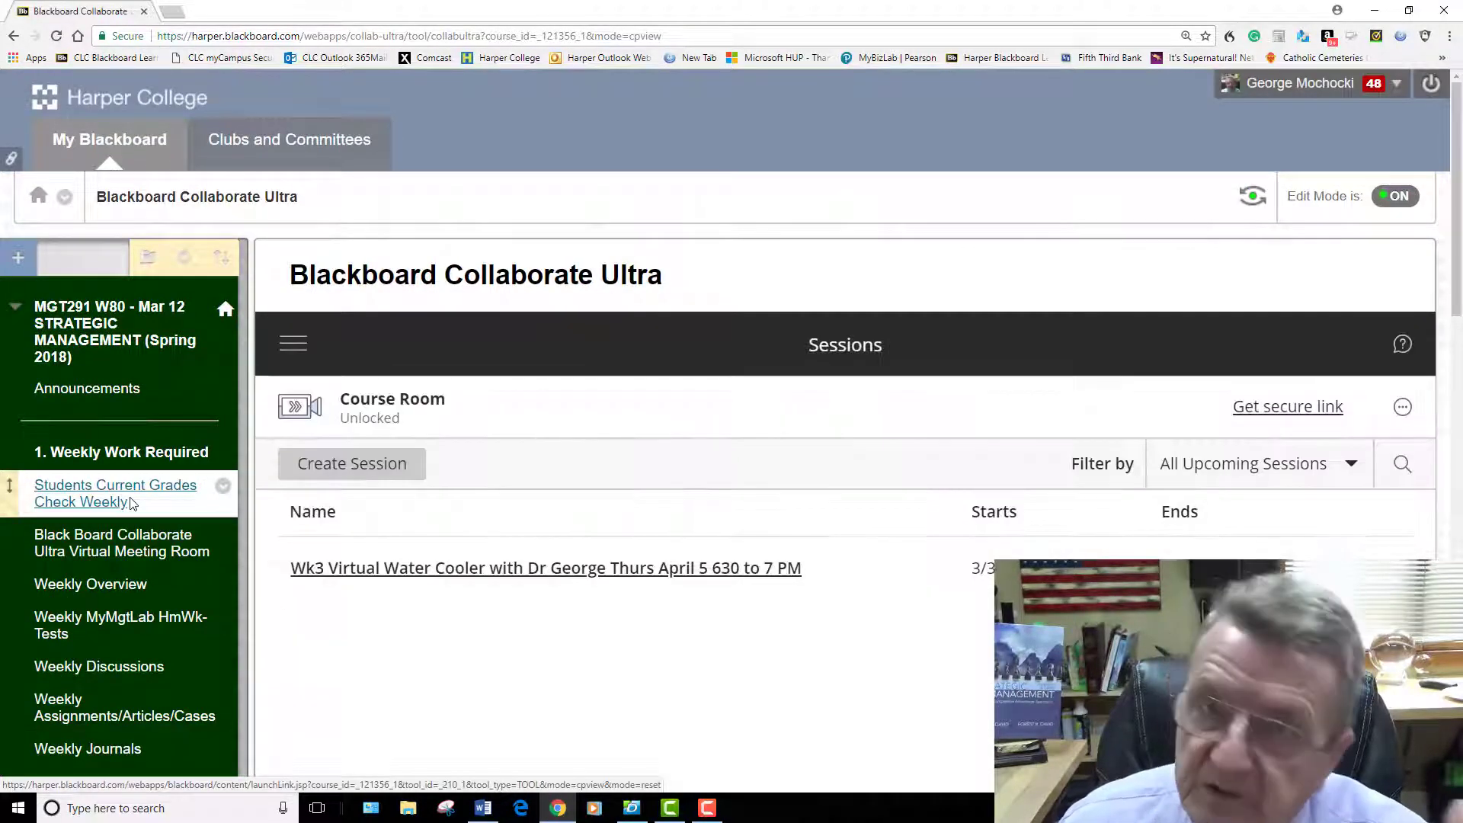
scroll(457, 457, down, 2)
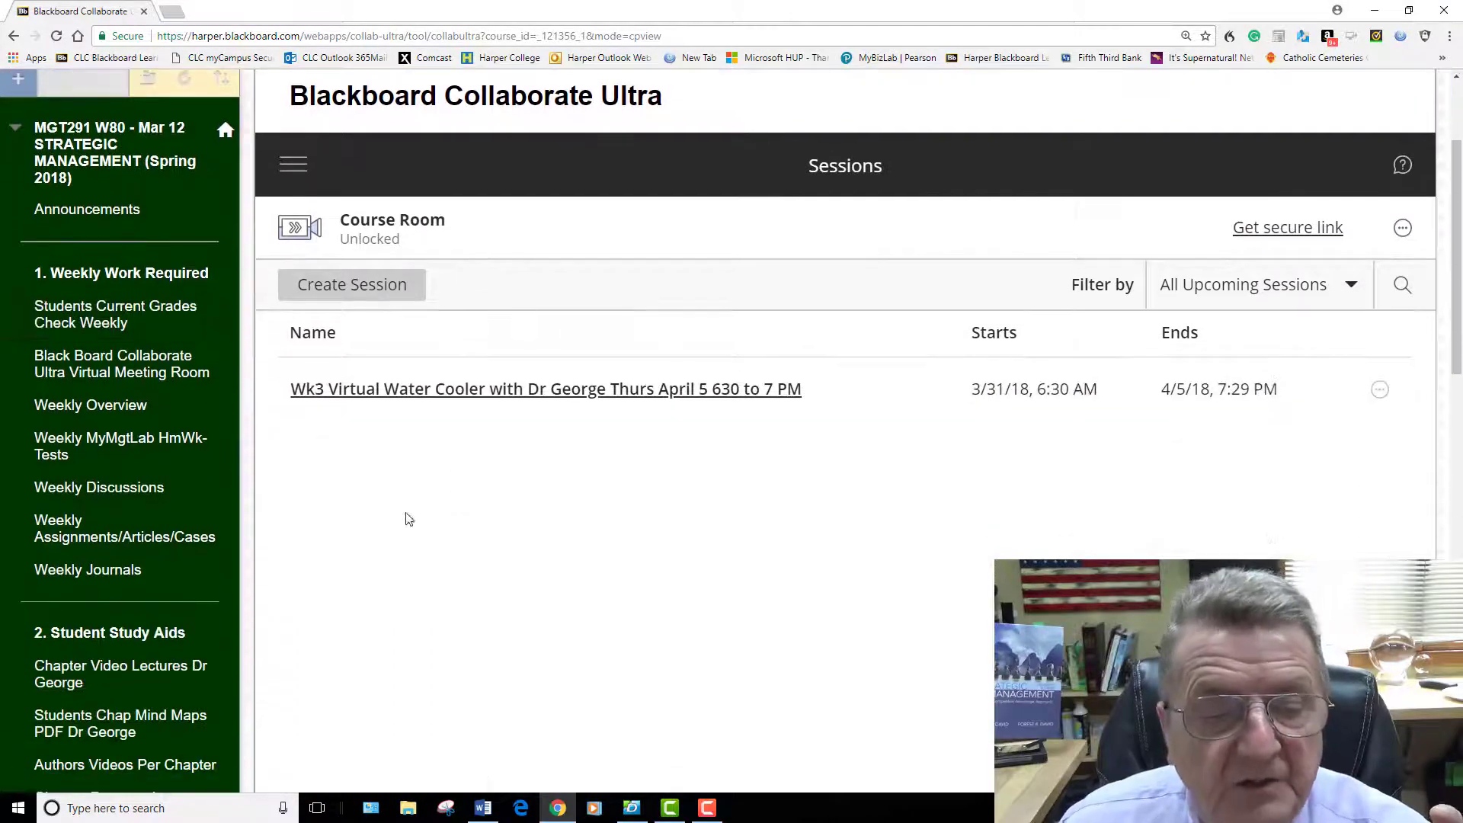
click(449, 397)
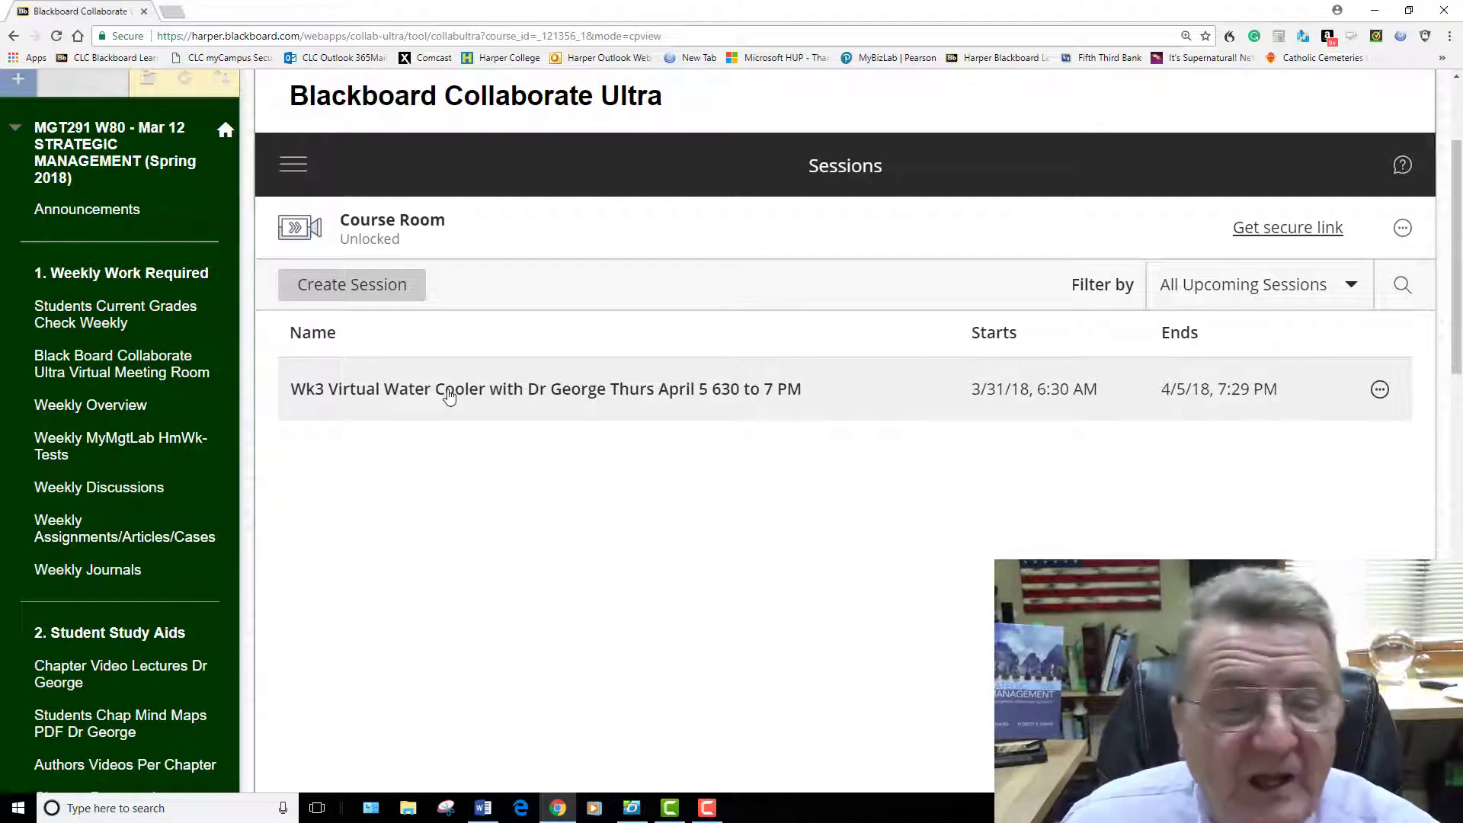
- Join the Wk3 Virtual Water Cooler session and show the chat with everyone
click(494, 388)
click(377, 432)
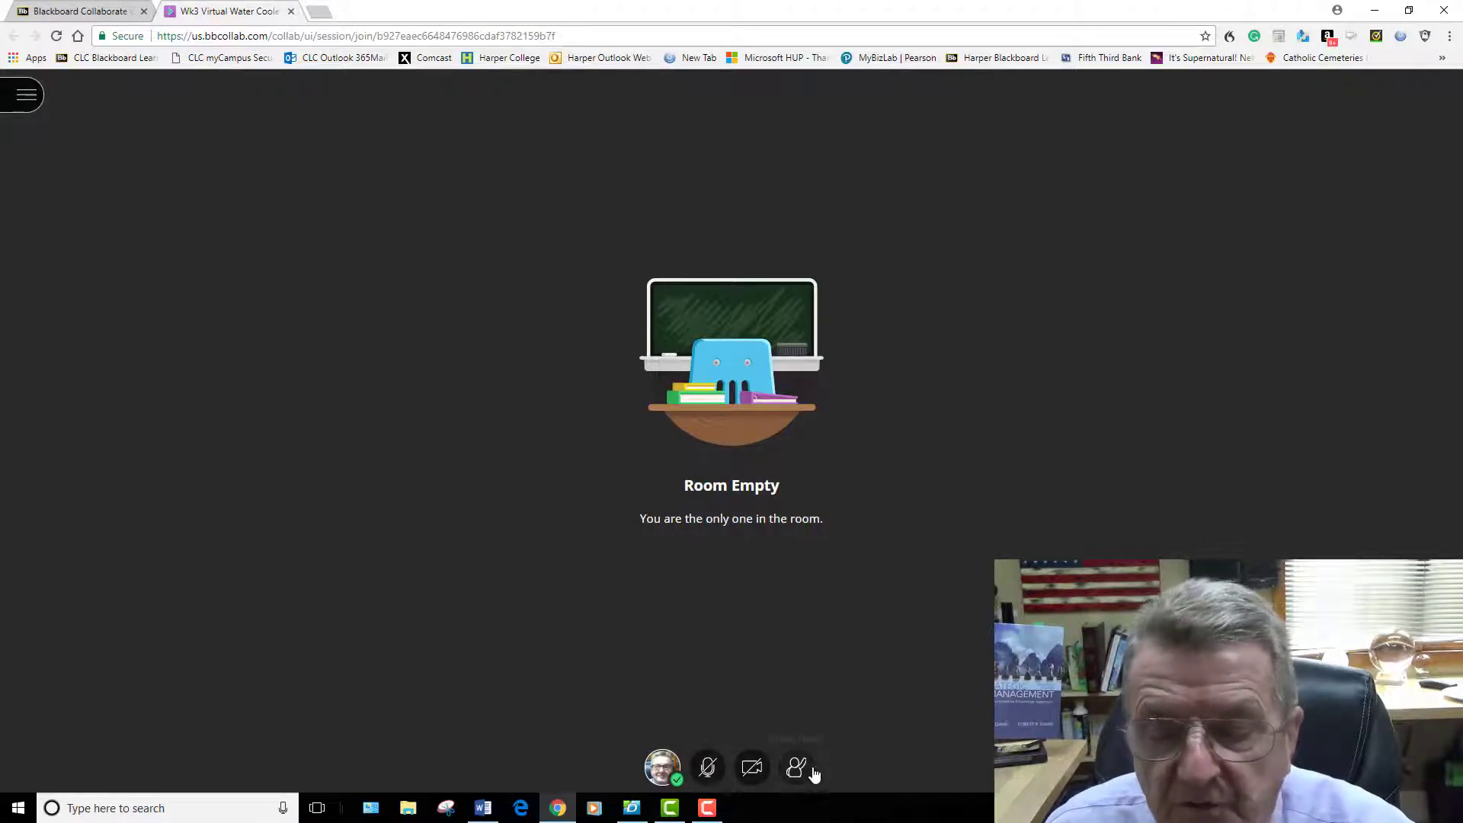
click(1442, 773)
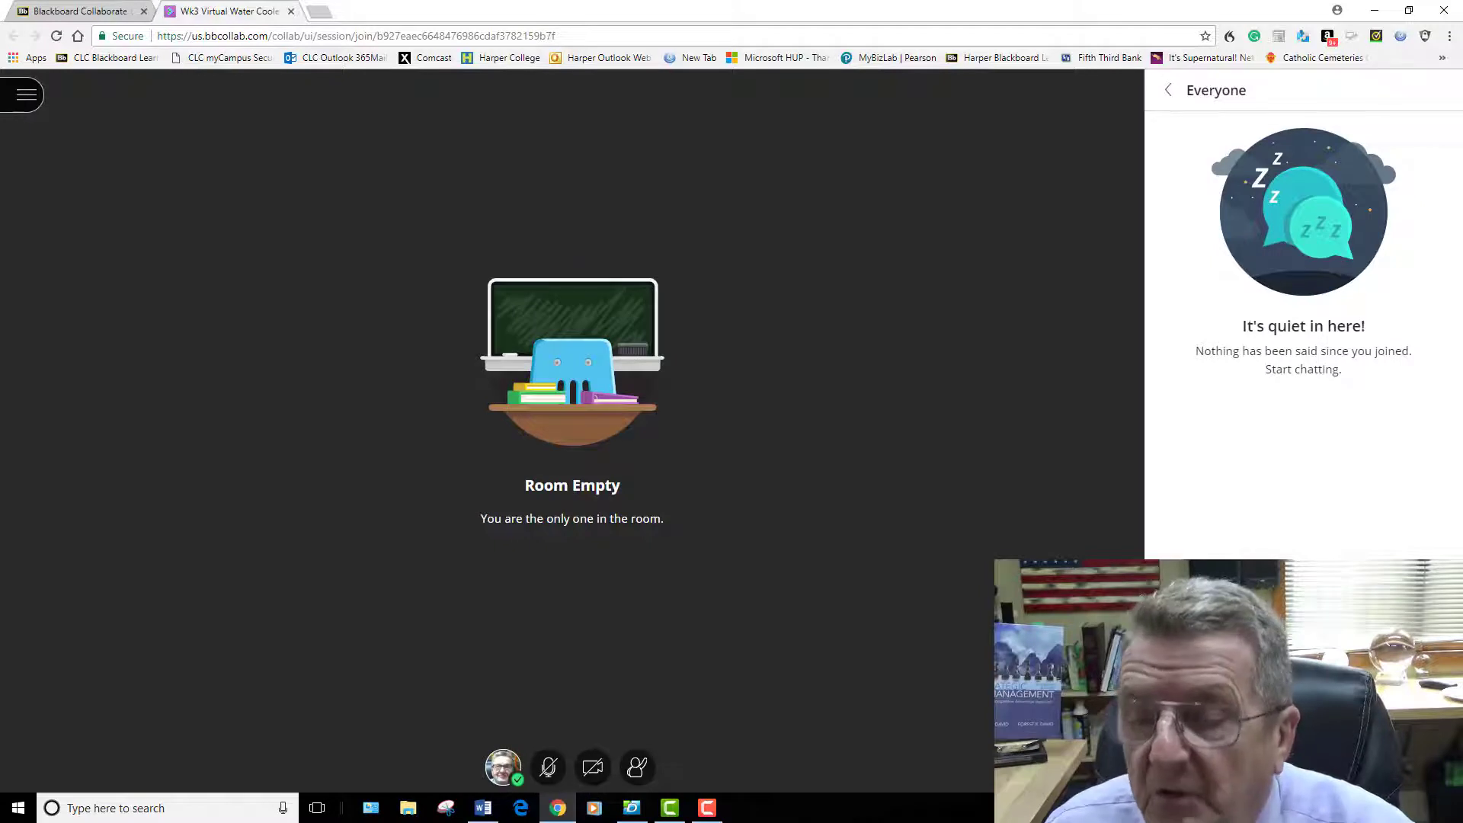
- Run the audio check and confirm the default Rode Podcaster microphone works
click(1429, 773)
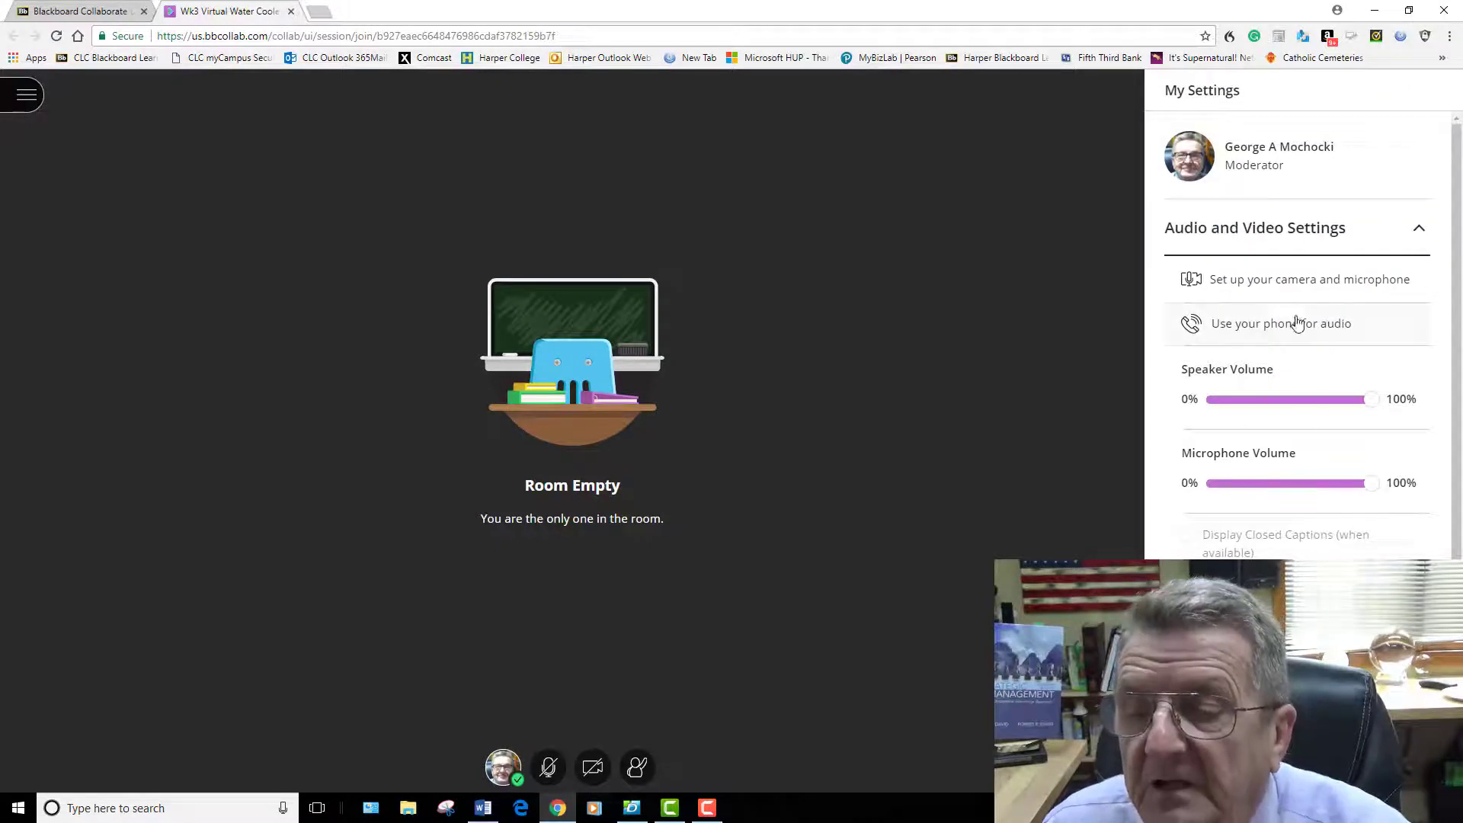
click(1303, 279)
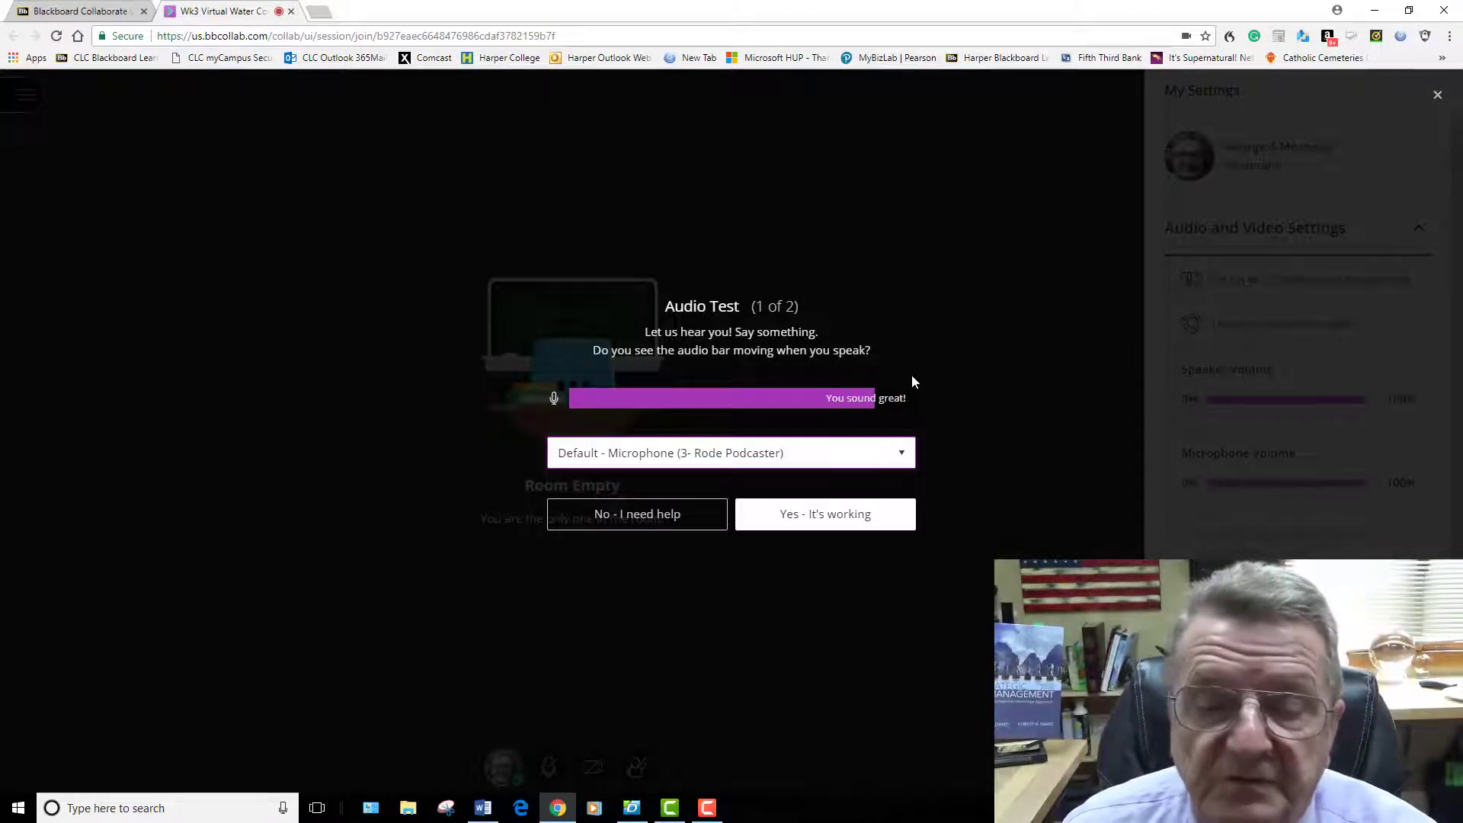
click(902, 456)
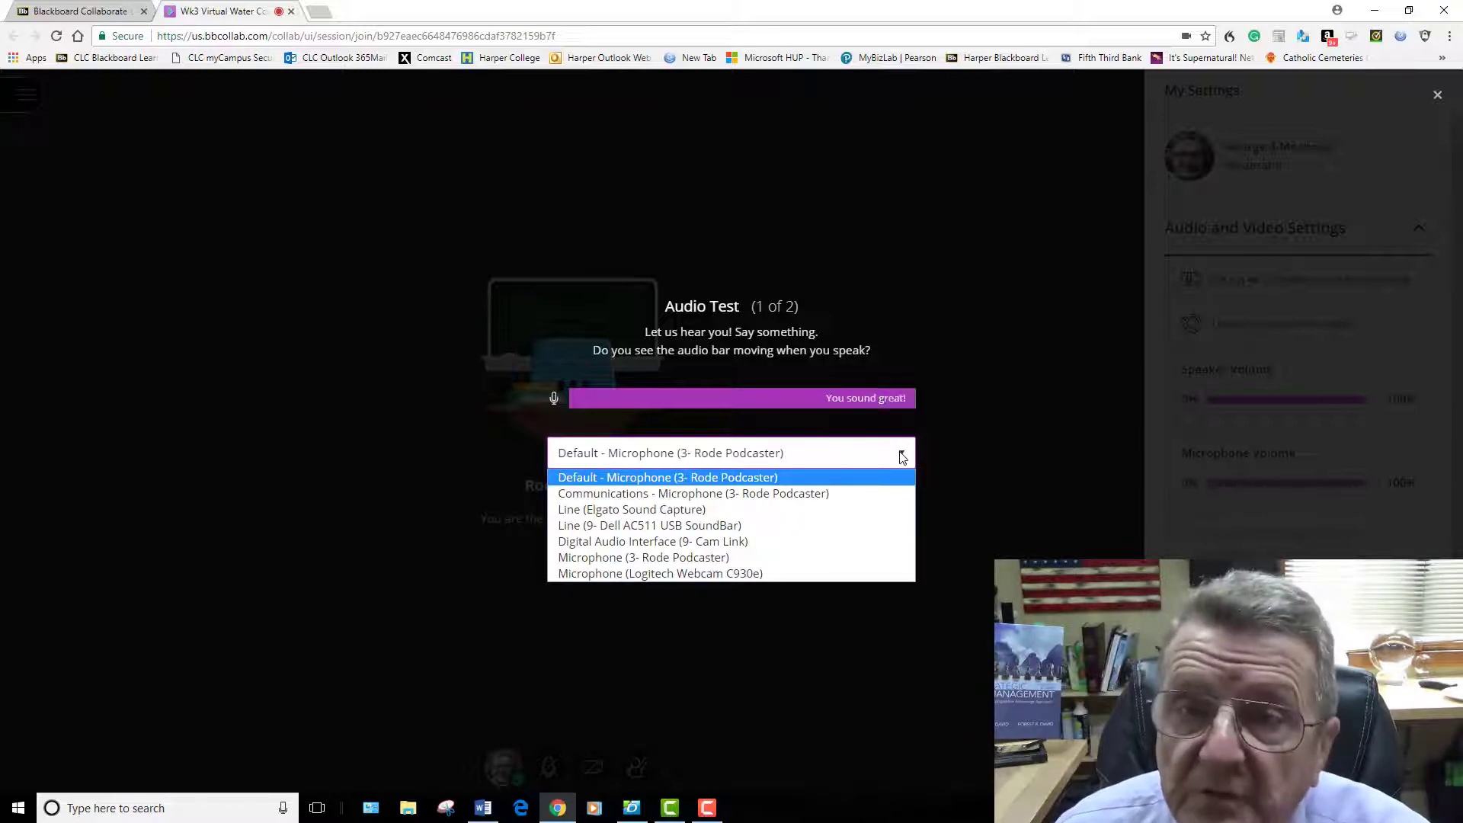
click(795, 476)
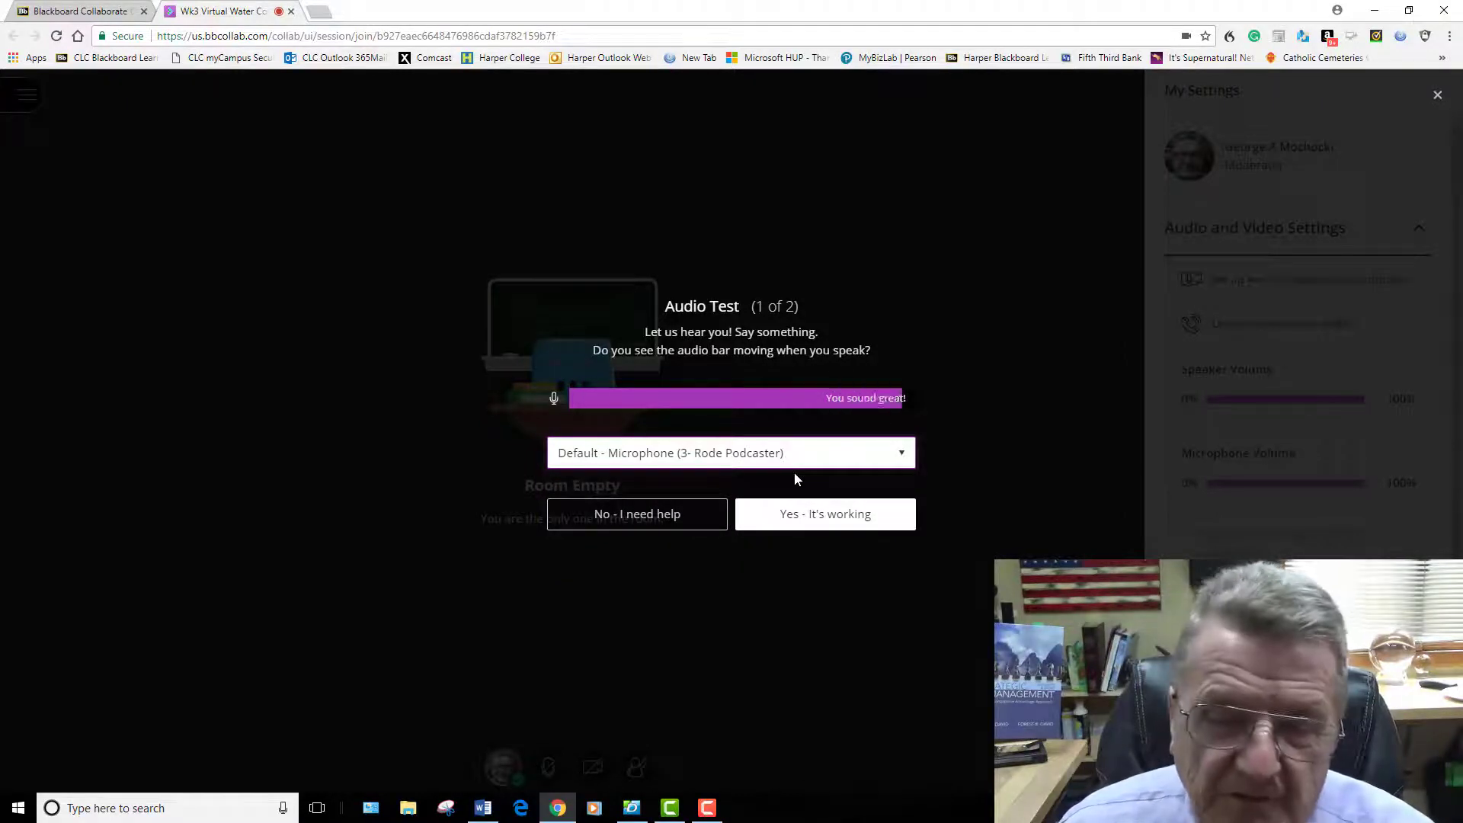
click(809, 518)
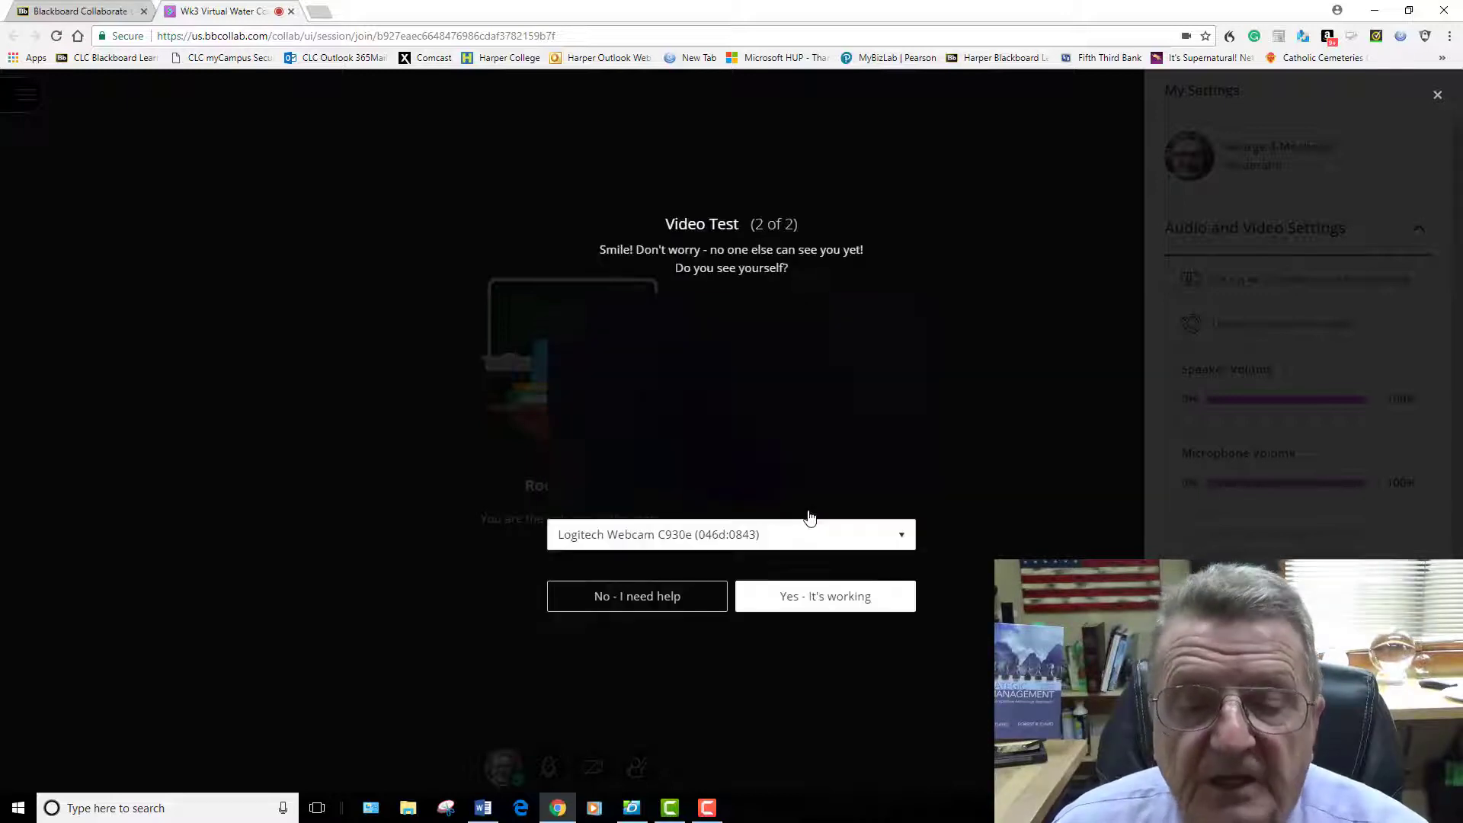
- Try the Cam Link camera, settle on Logitech Webcam C930e, and confirm video works
click(903, 537)
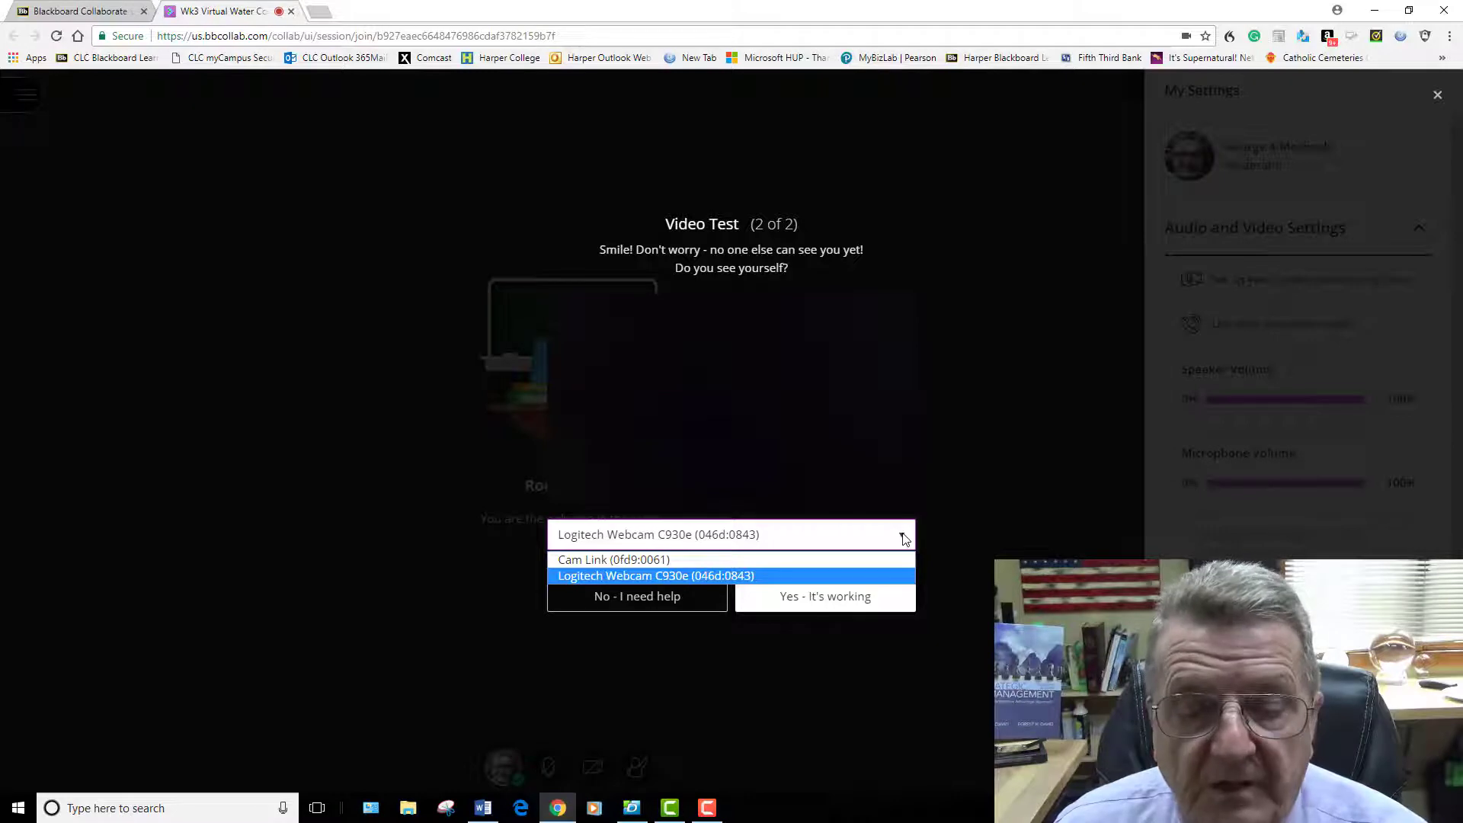
click(756, 559)
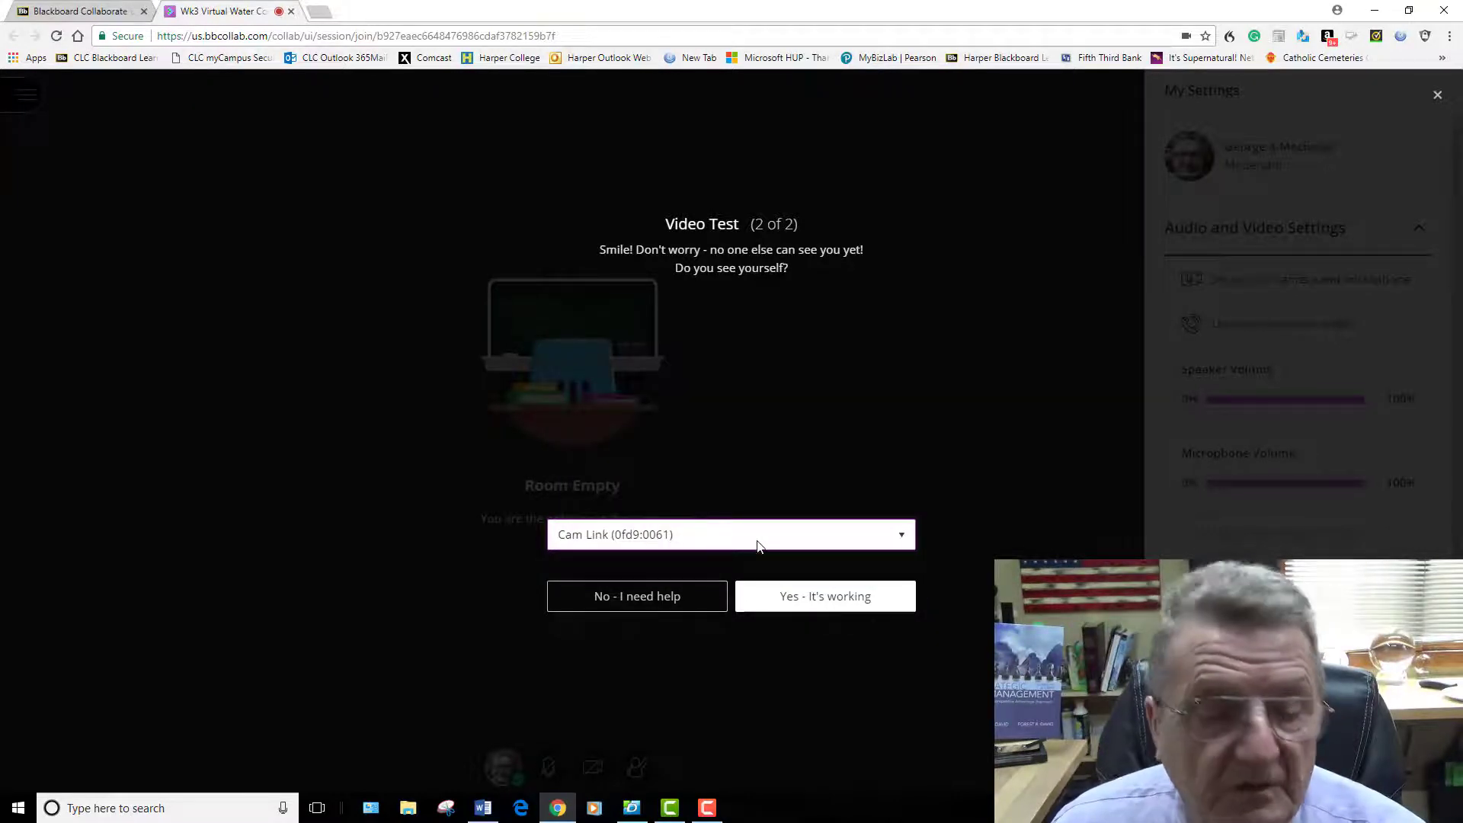
click(903, 534)
click(827, 586)
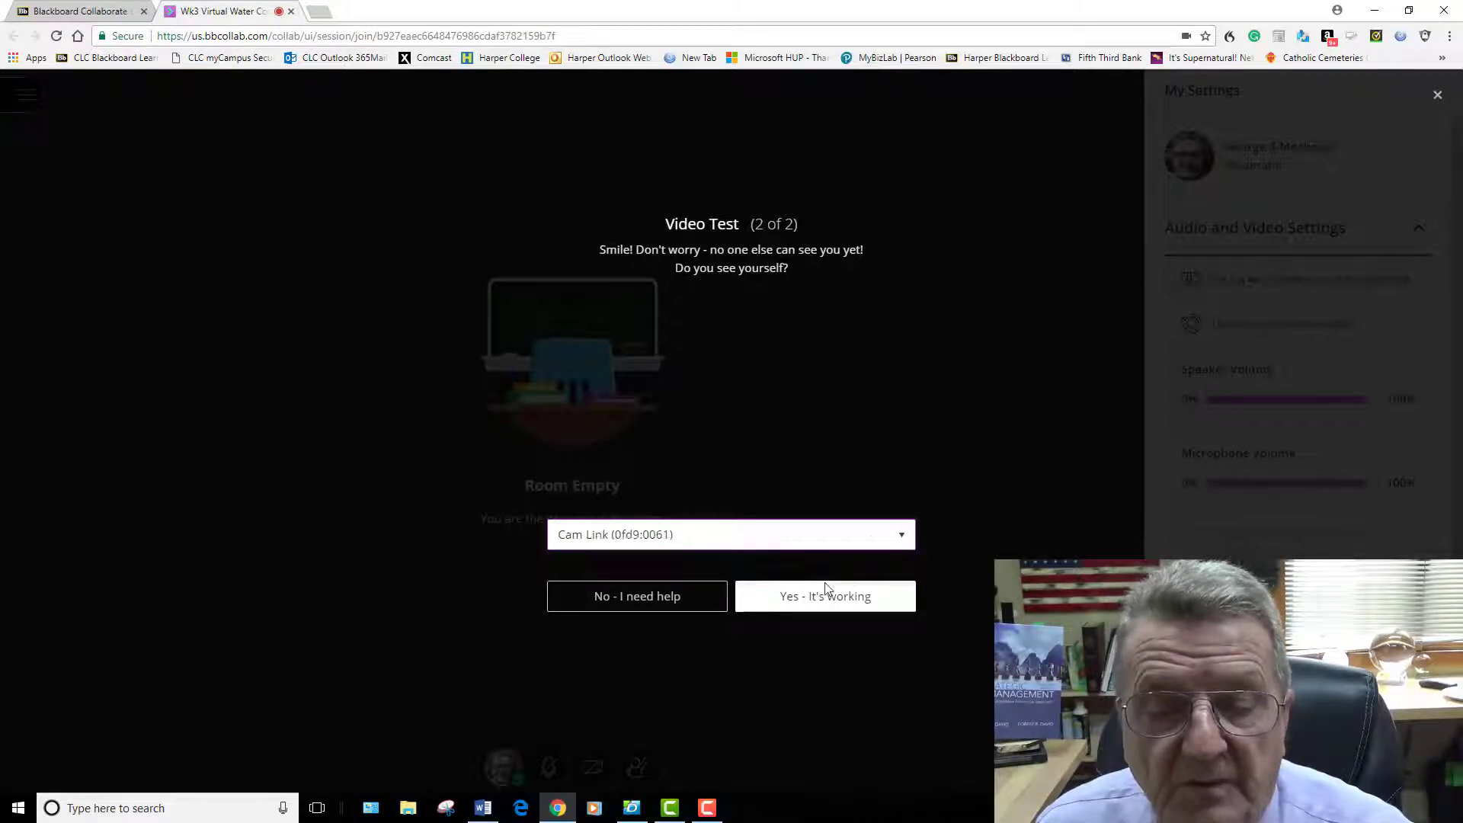
click(766, 537)
click(692, 575)
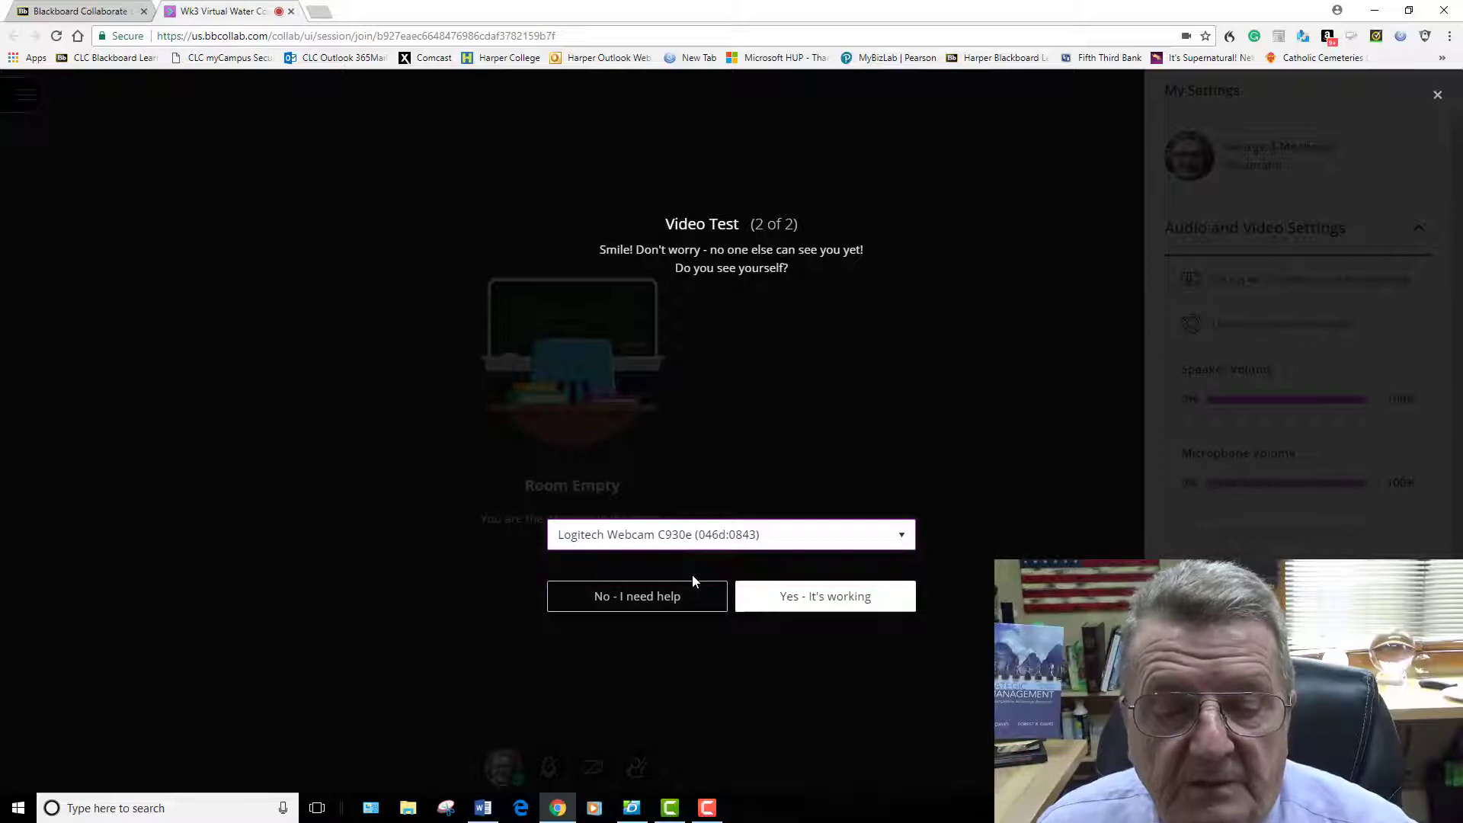
click(903, 378)
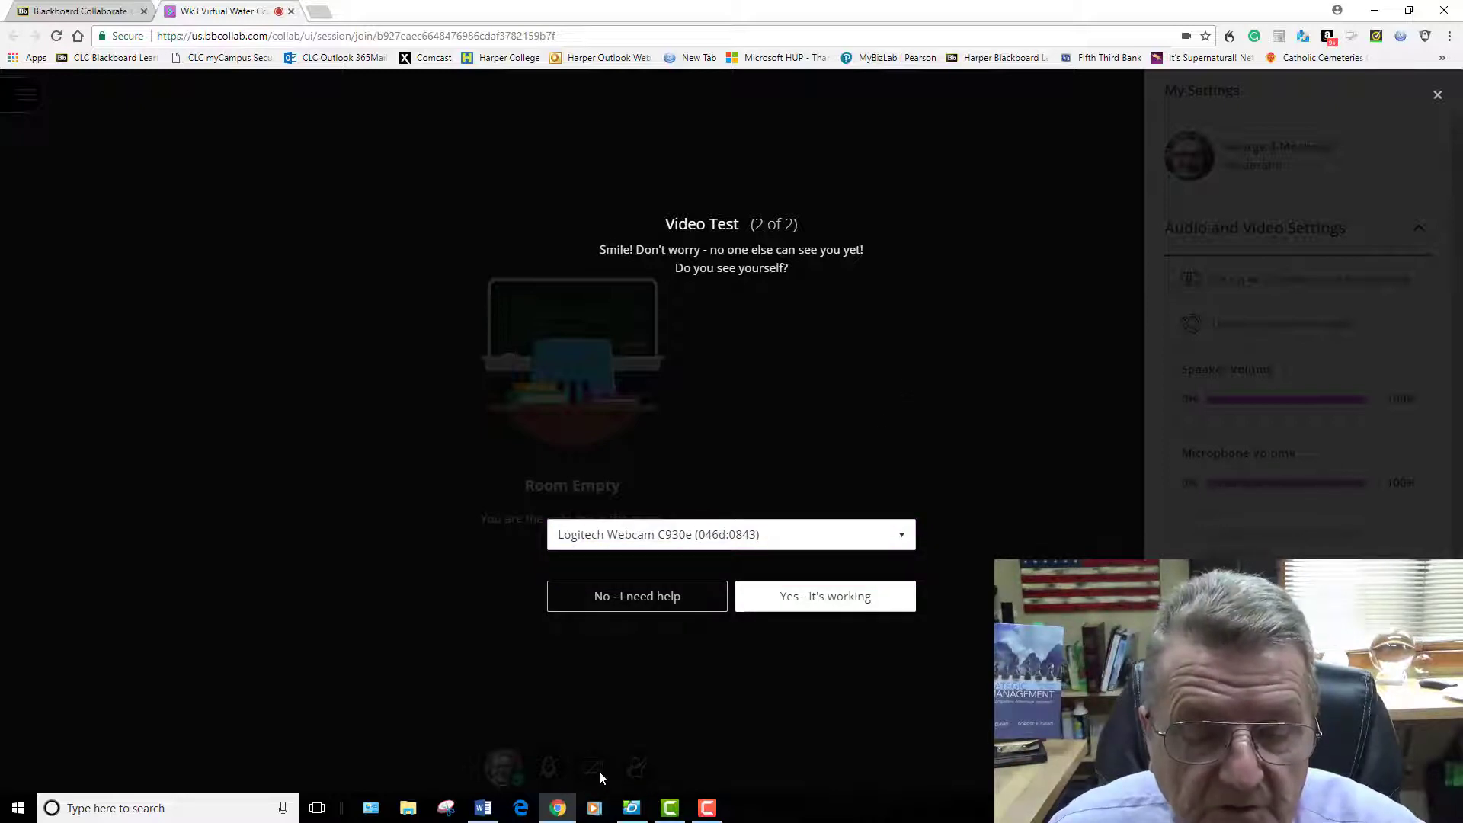
click(778, 601)
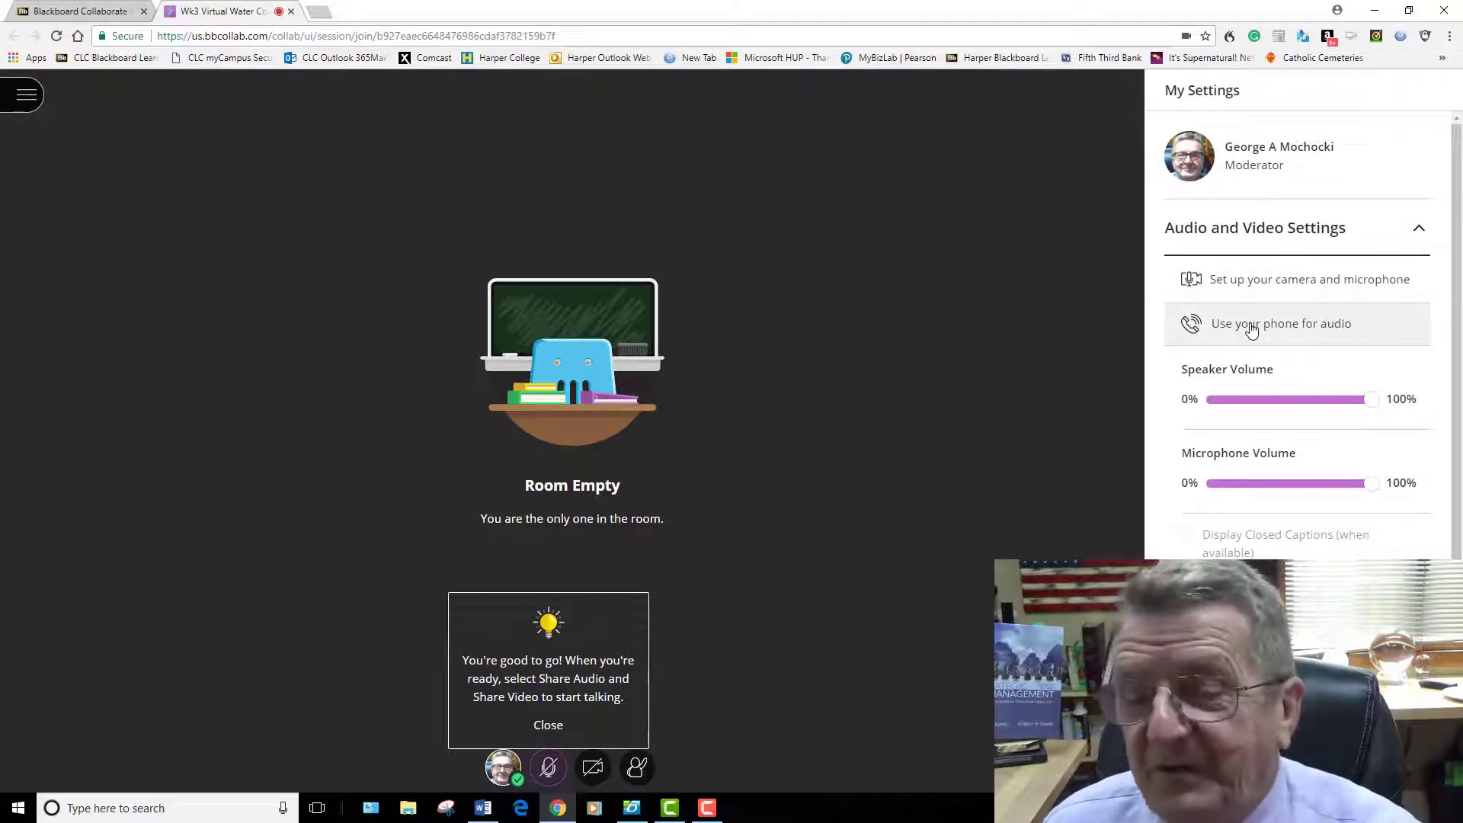
- Rerun the audio check and confirm the Logitech Webcam C930e microphone works
click(1260, 287)
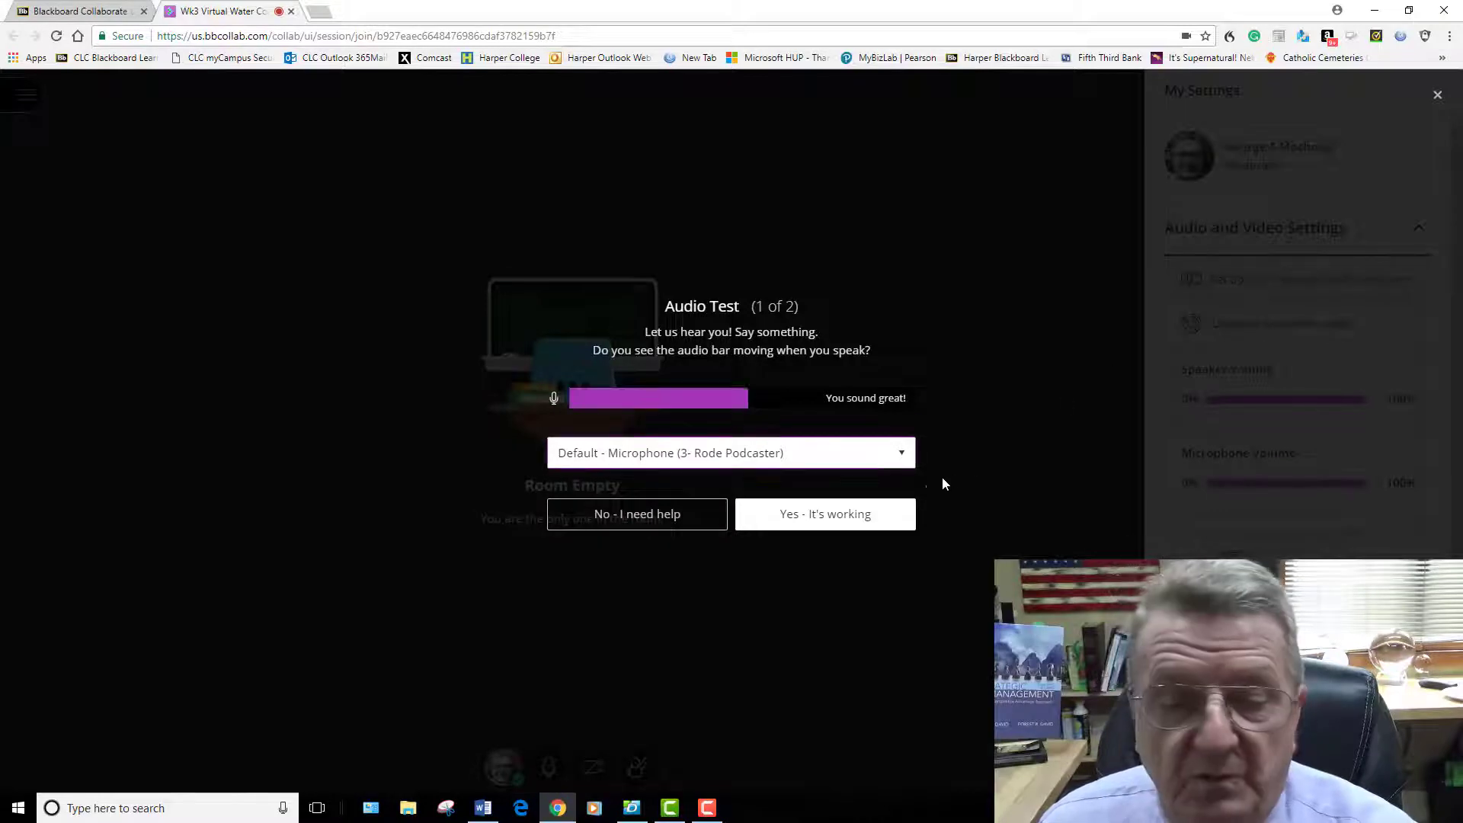
click(904, 457)
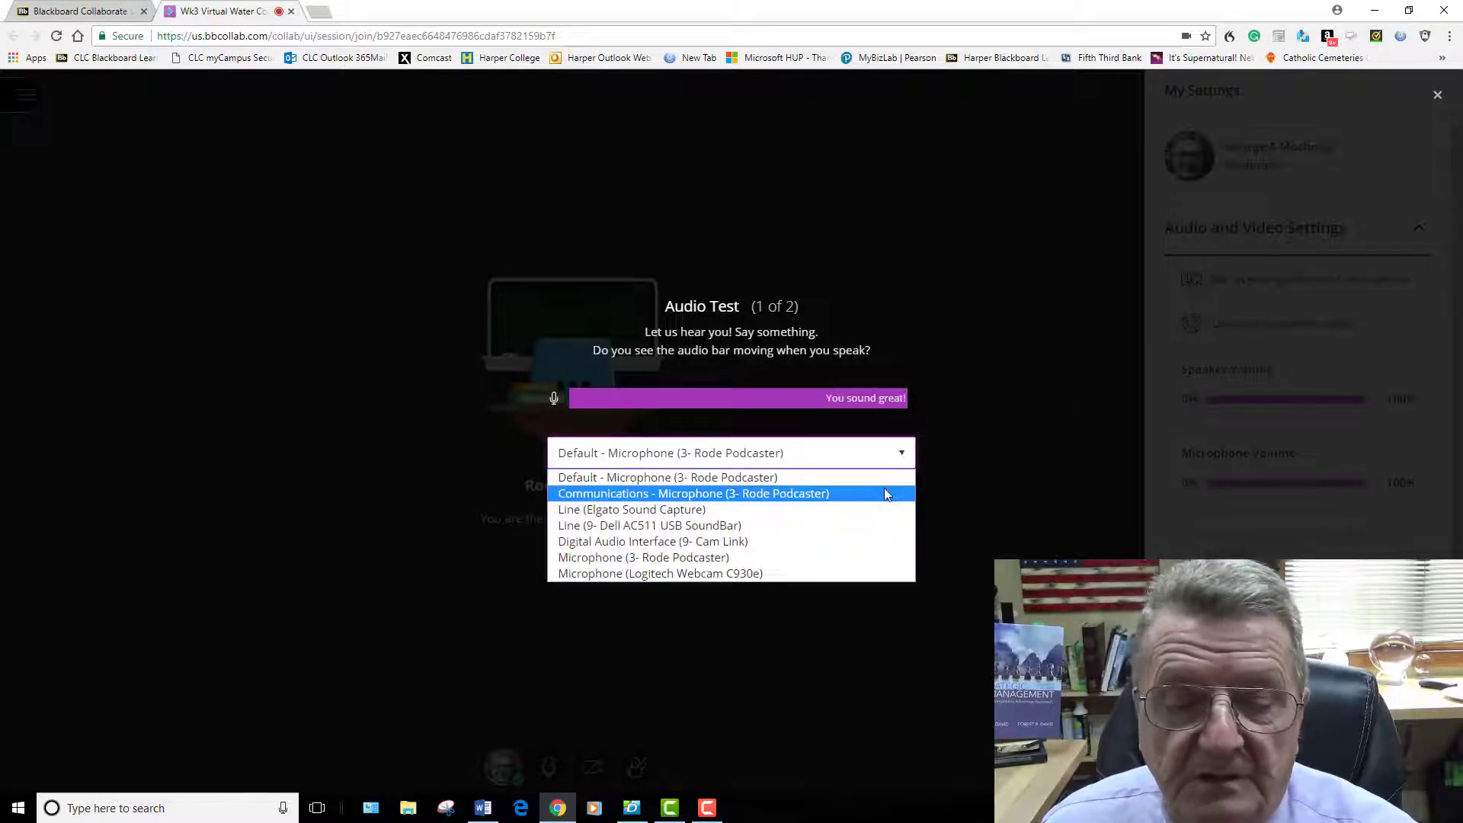
click(702, 577)
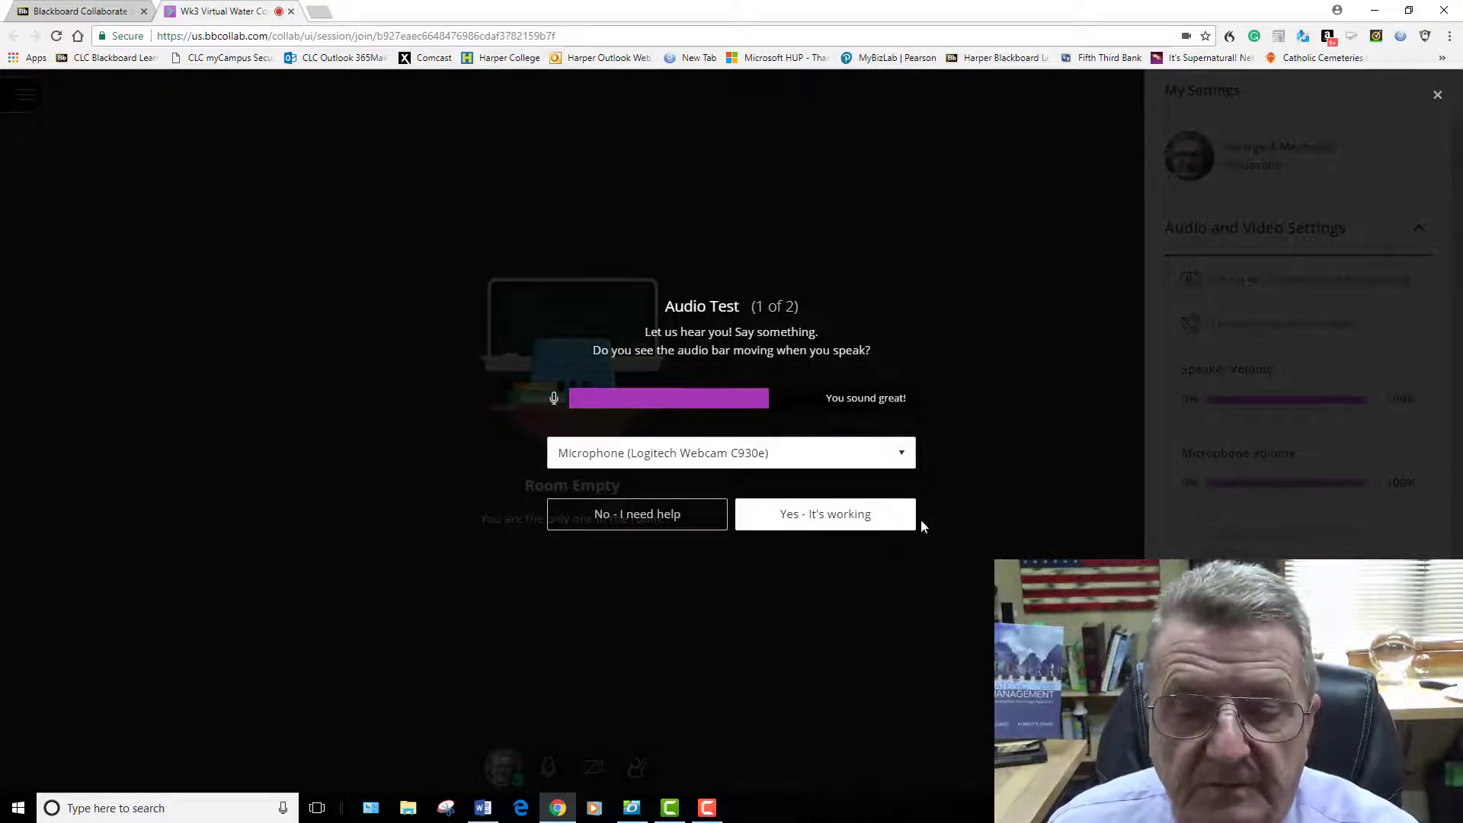
click(829, 514)
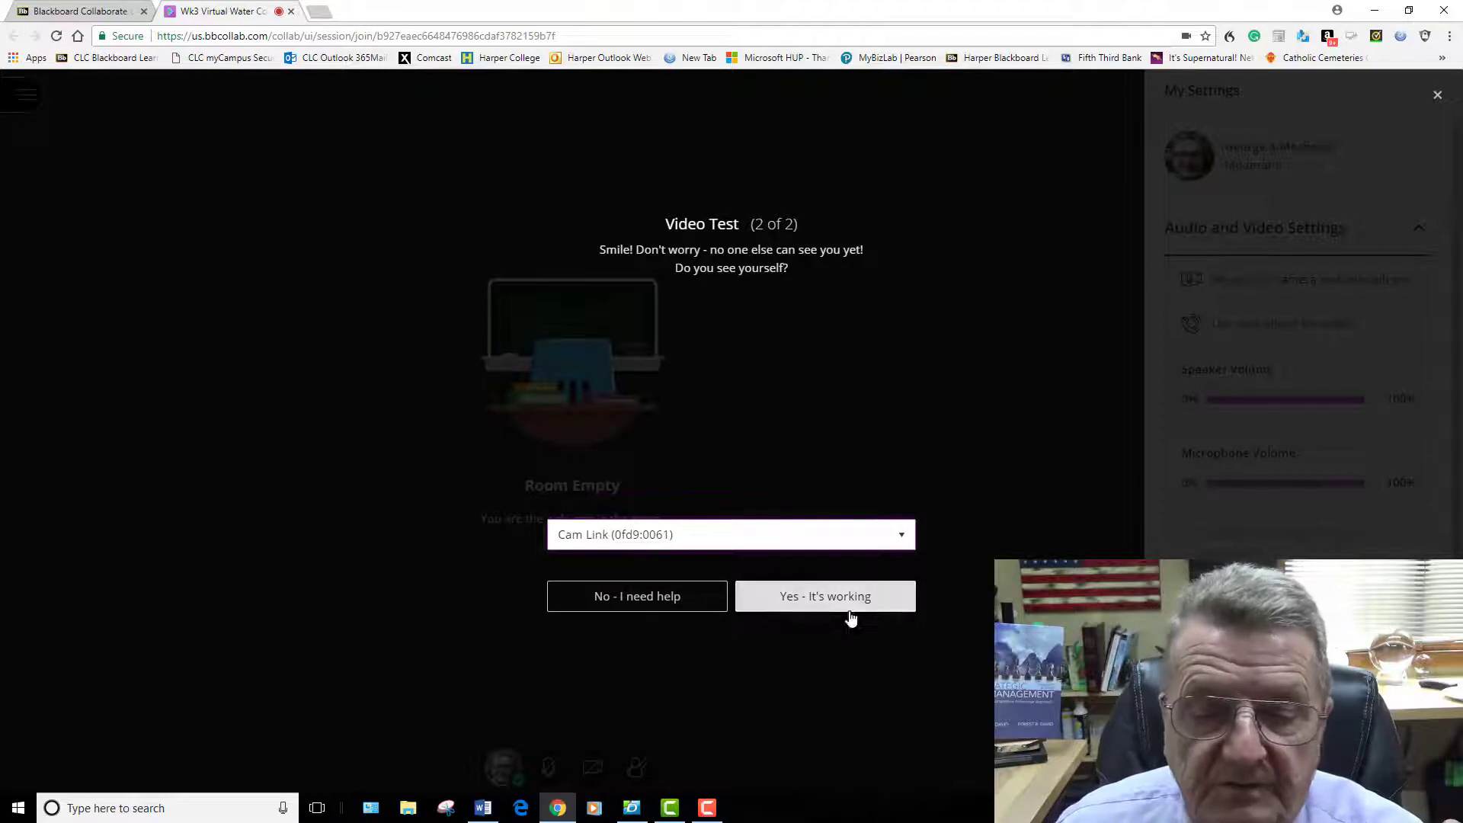
- Switch the camera from Cam Link to the Logitech Webcam C930e and confirm its preview
click(901, 534)
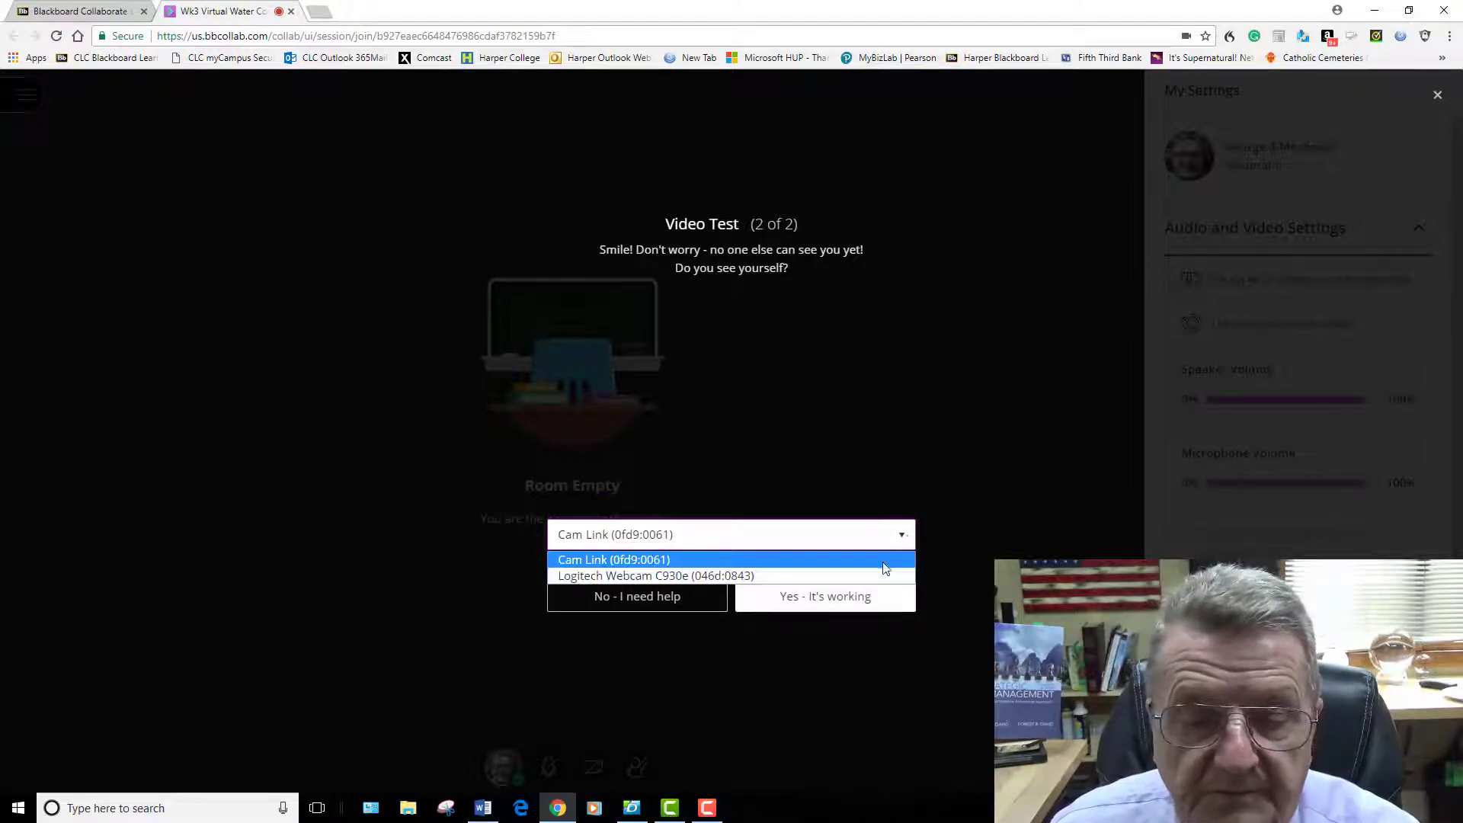
click(876, 576)
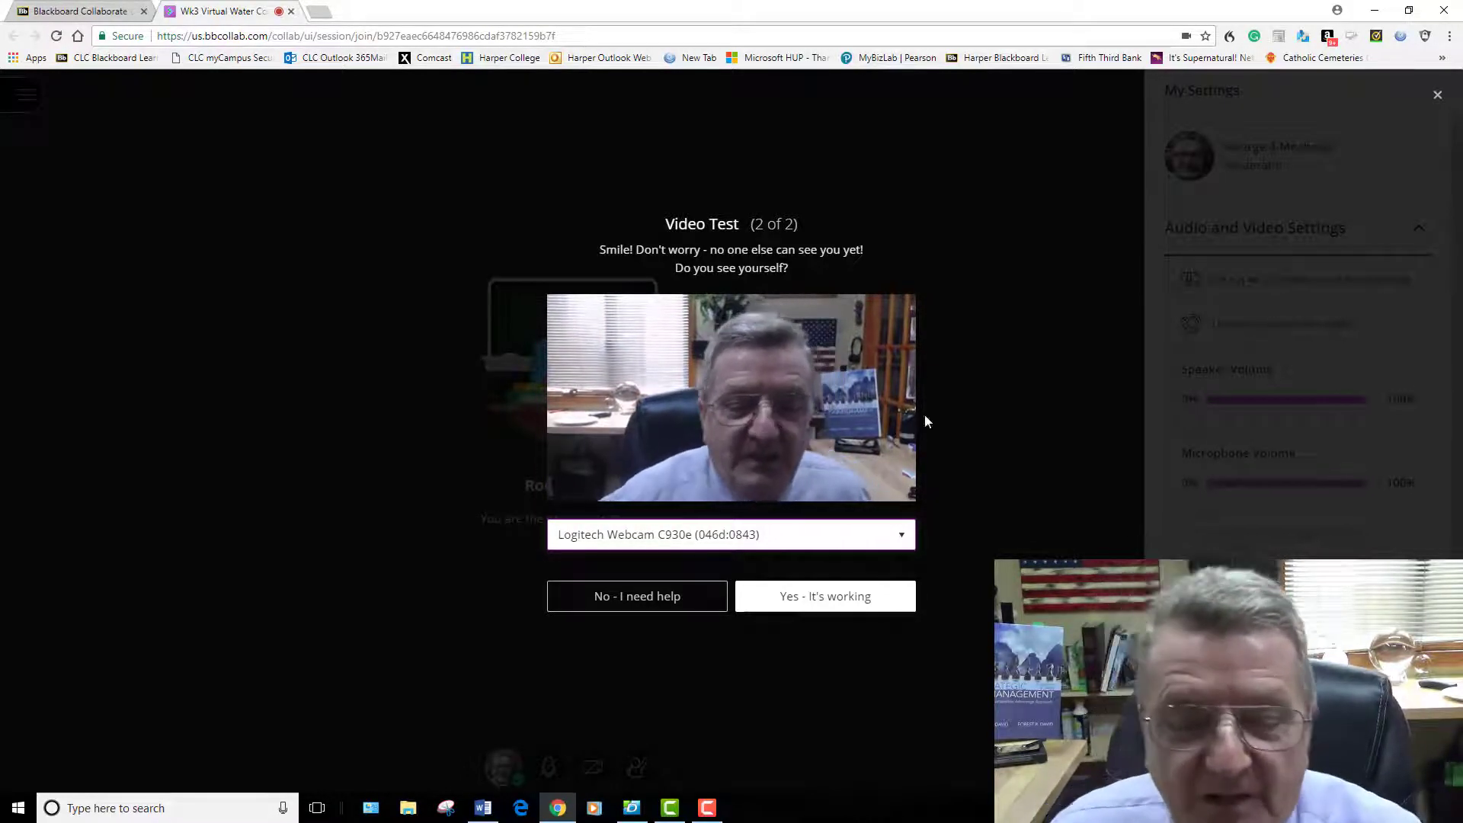
click(826, 596)
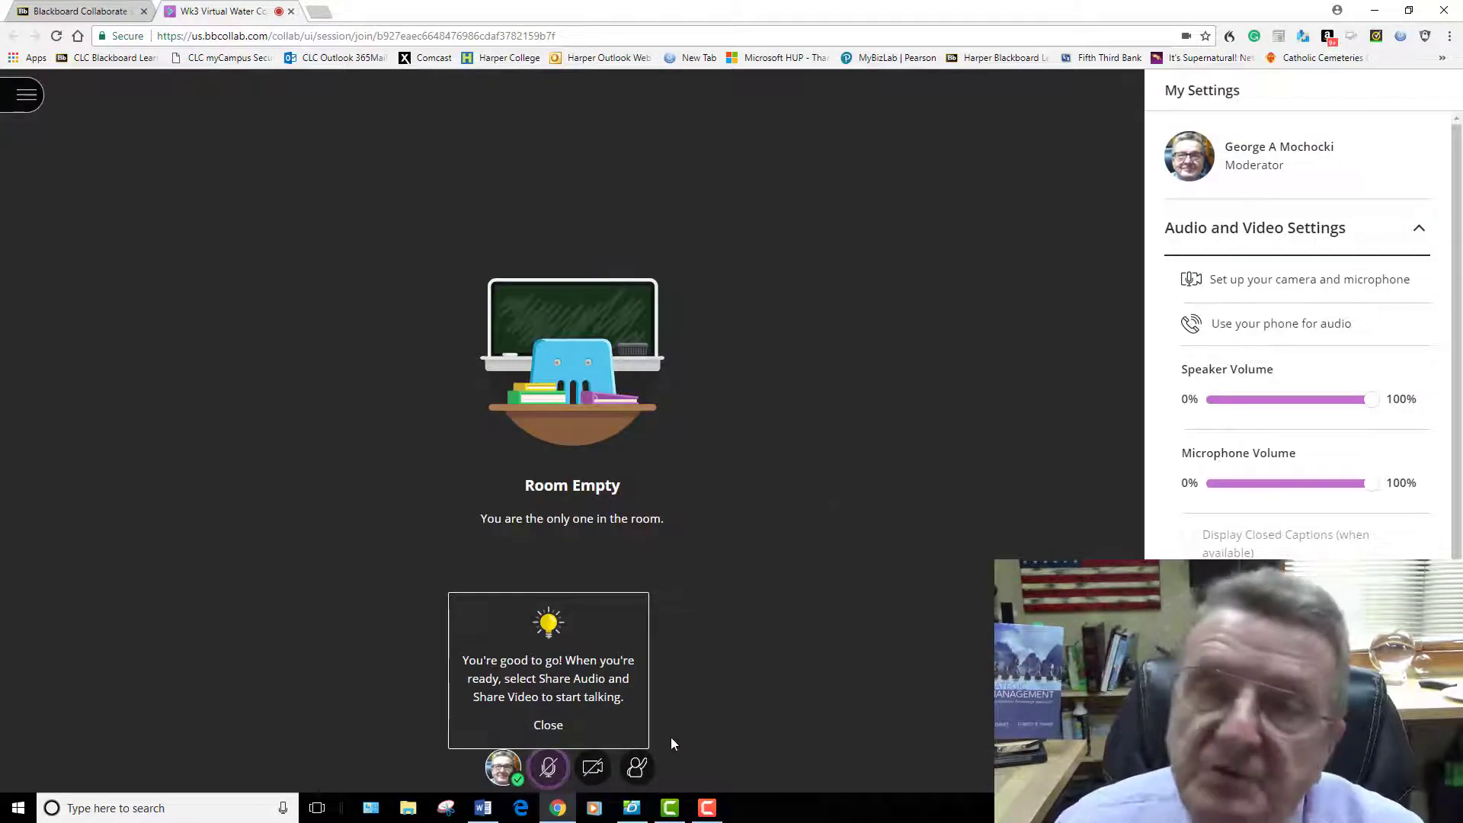
- Raise and lower a hand, preview and share the webcam, then share microphone audio
click(640, 768)
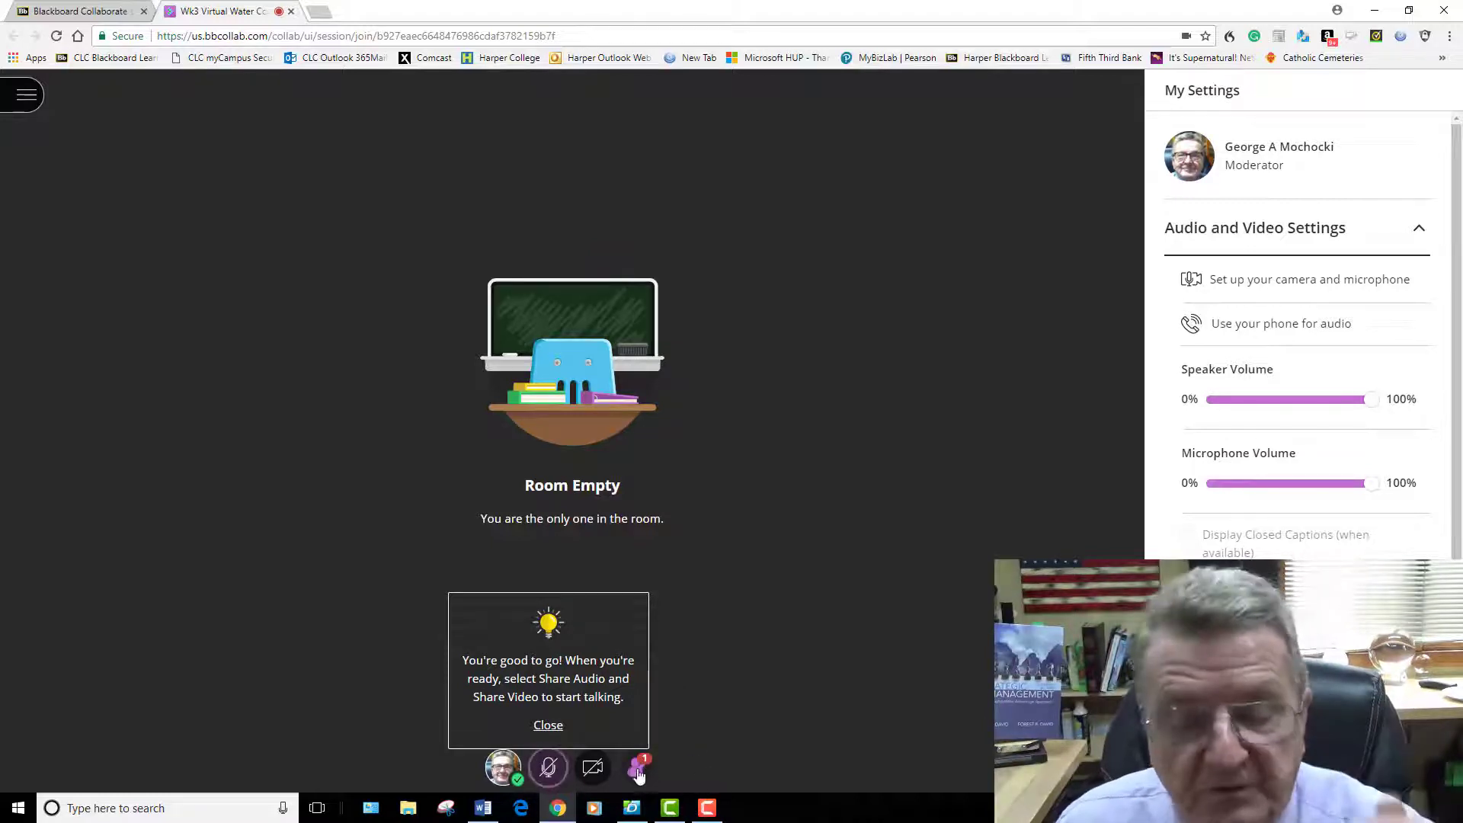
click(637, 768)
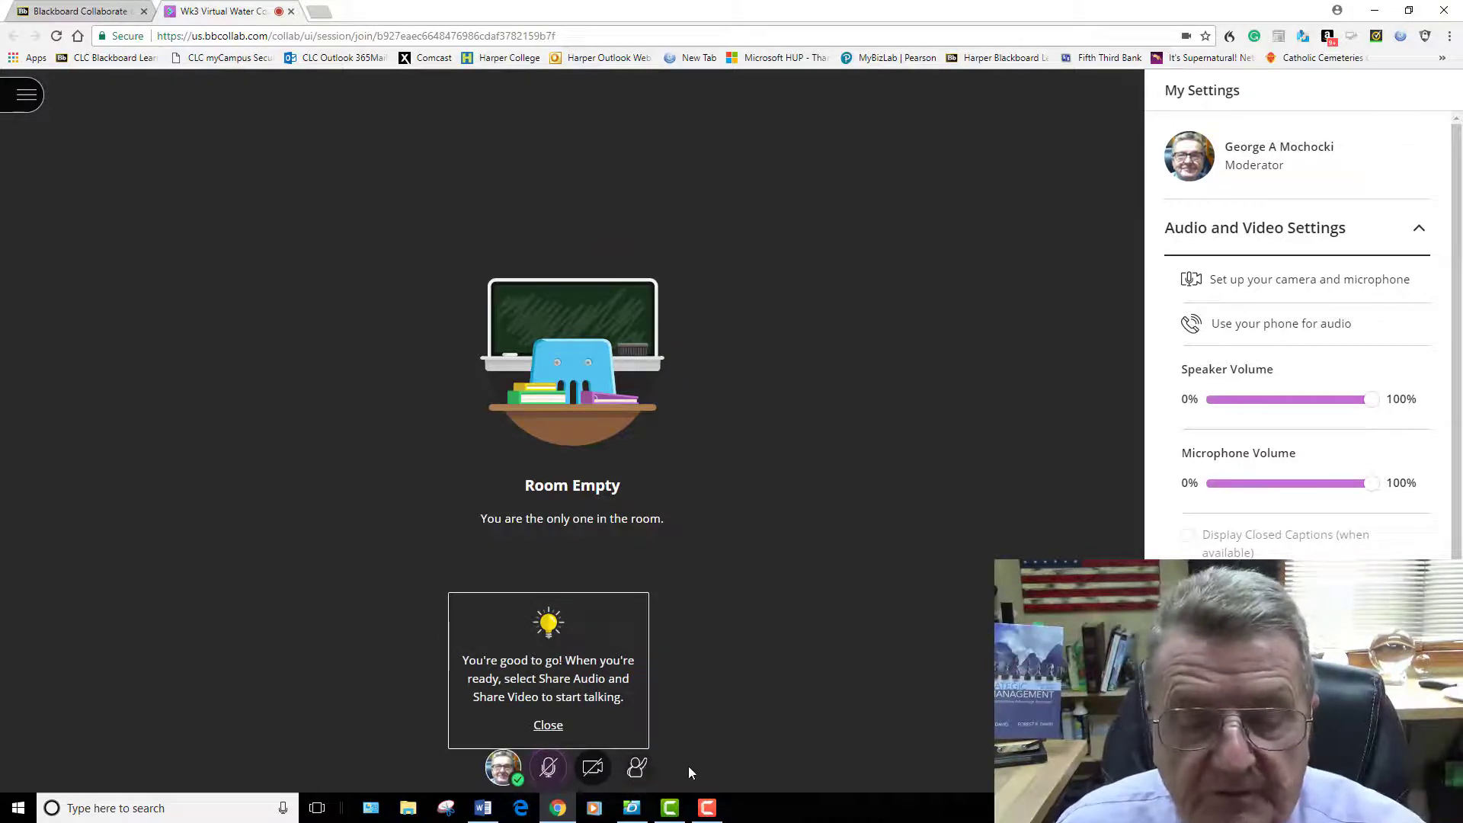
click(594, 769)
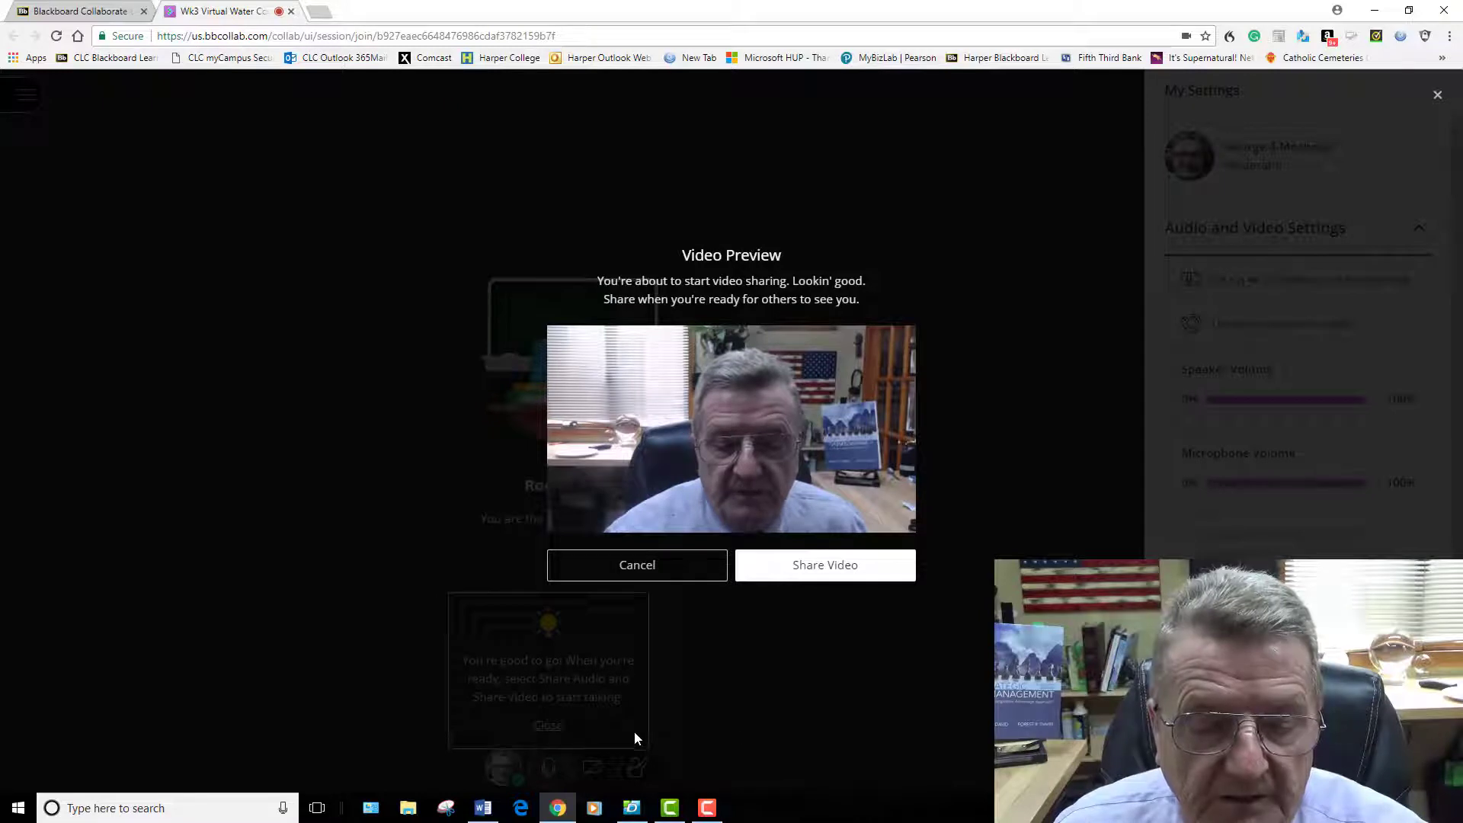
click(847, 565)
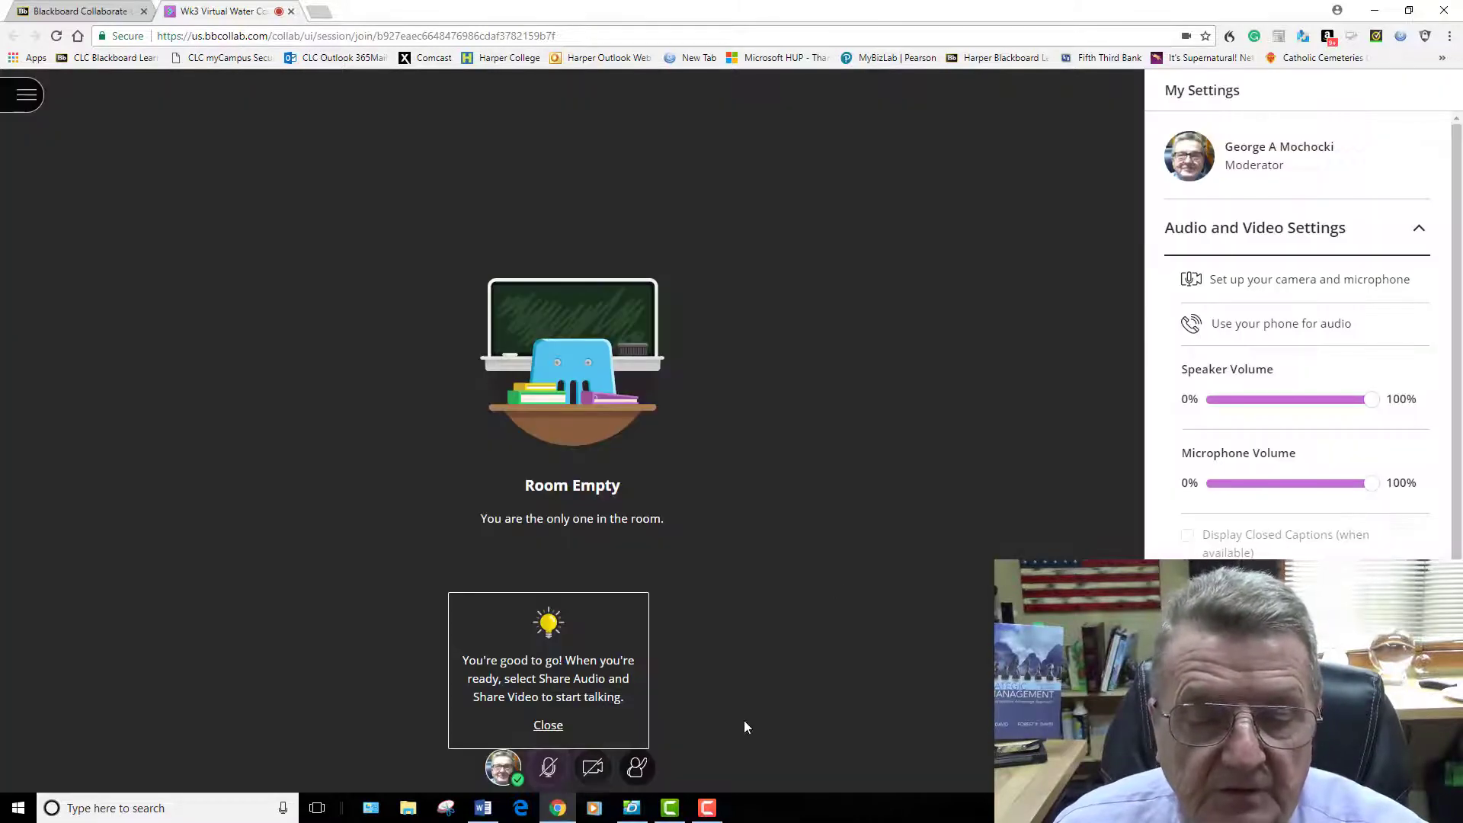
click(593, 767)
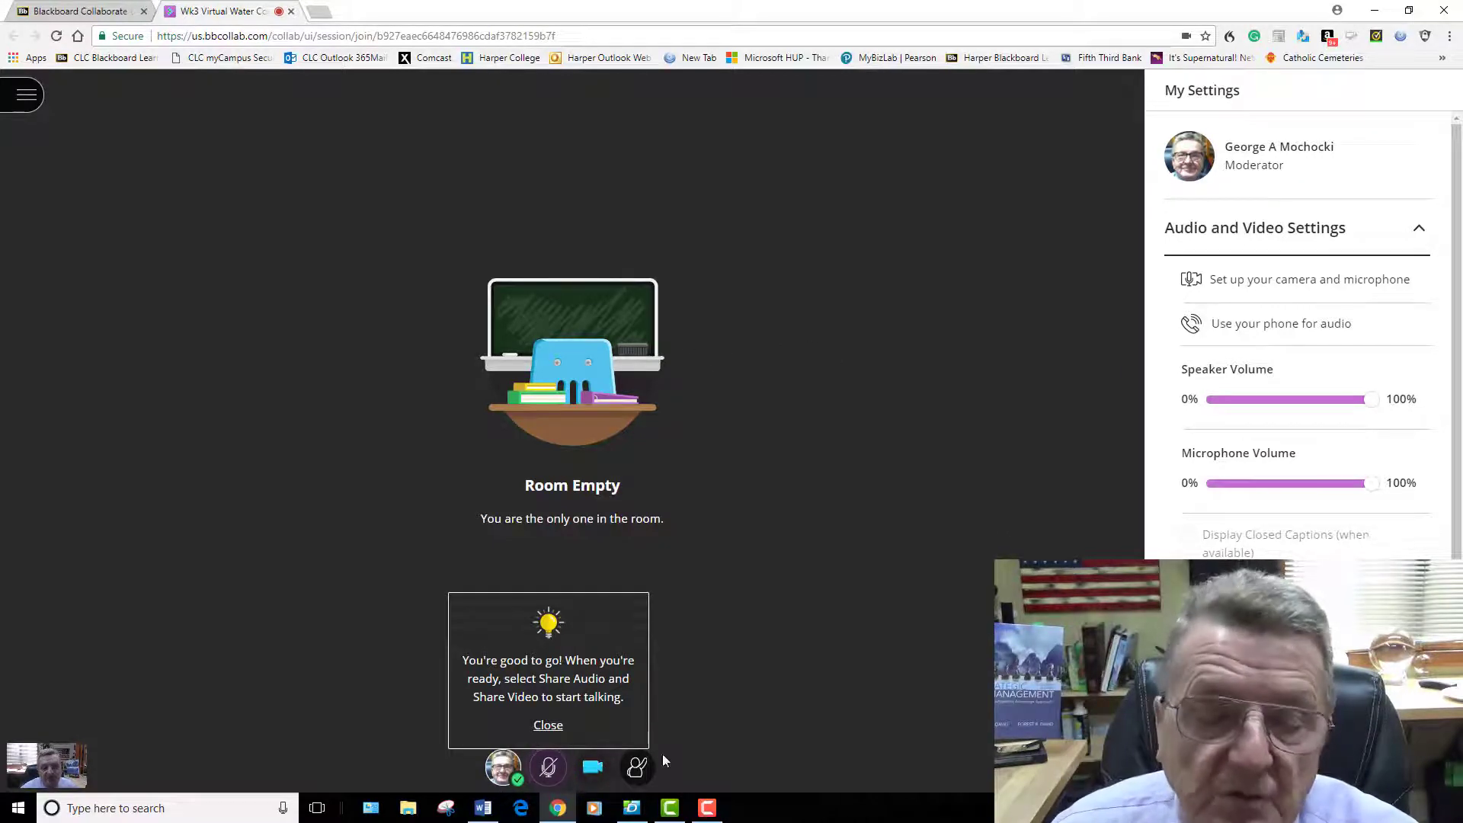
click(549, 767)
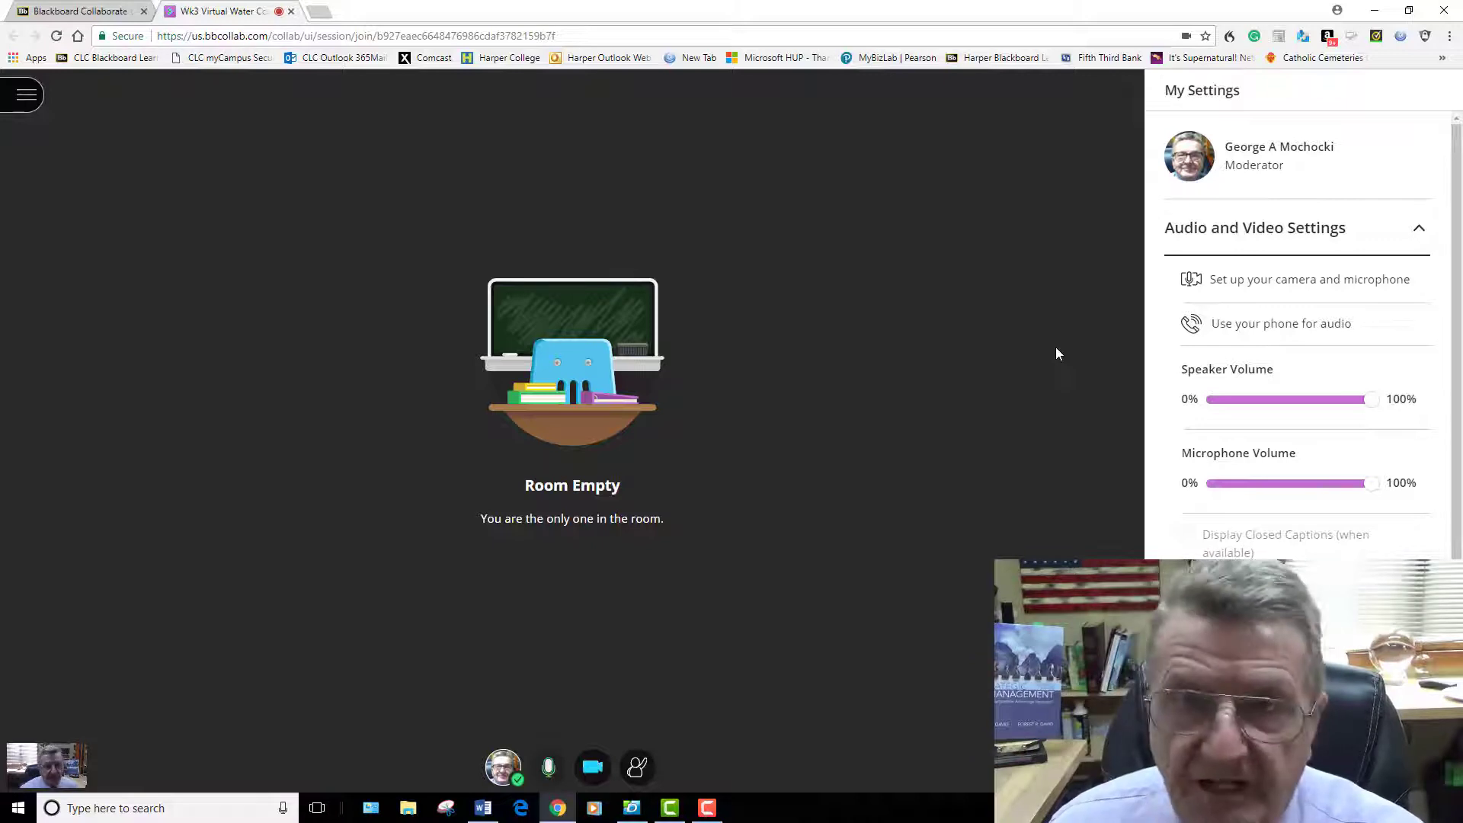
click(1276, 323)
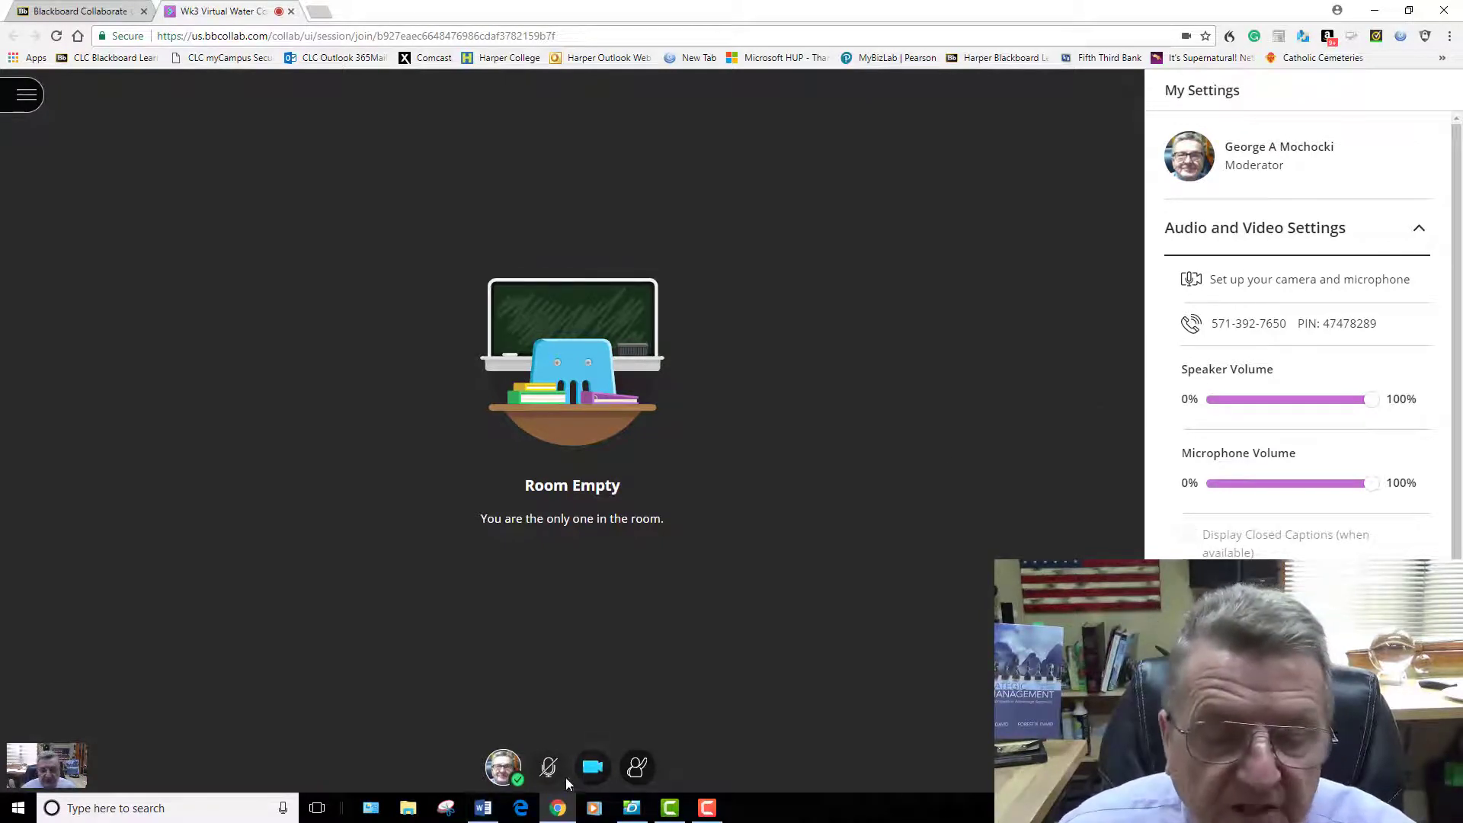
- Unmute the microphone briefly, then mute it again
click(549, 767)
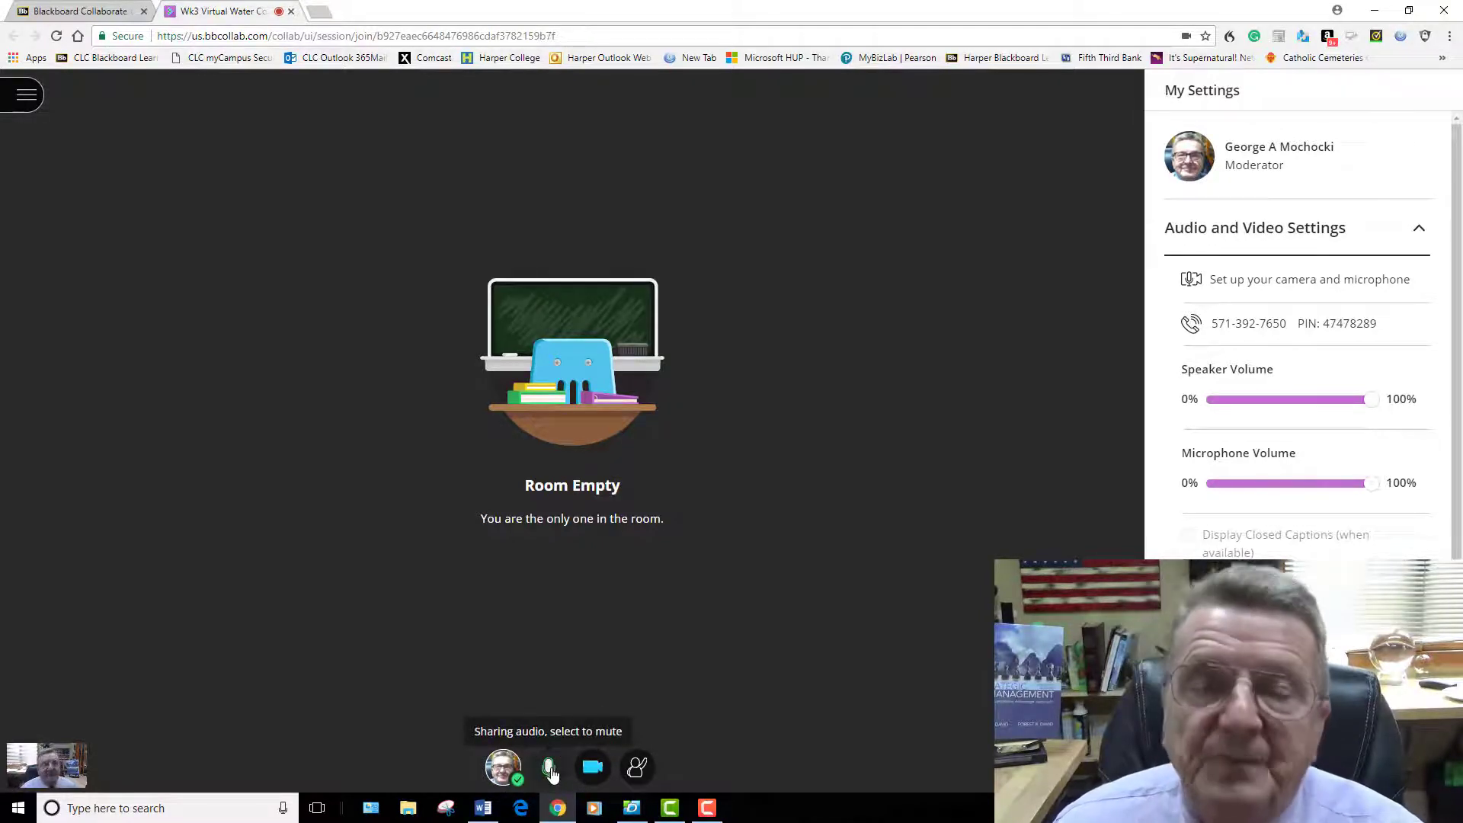
click(551, 769)
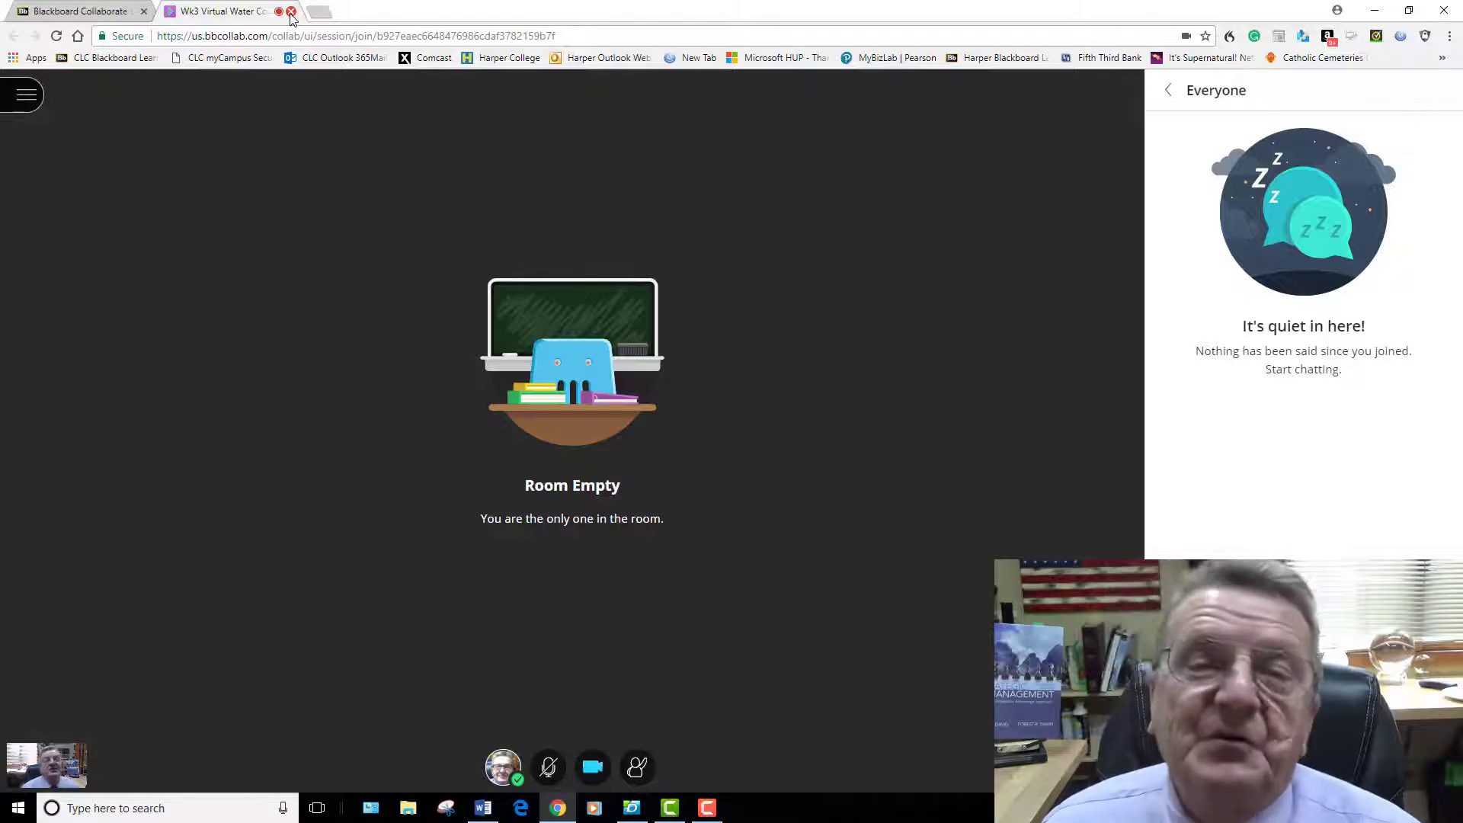
- Close the Wk3 Virtual Water Cooler tab to get back to the Collaborate sessions list
click(291, 12)
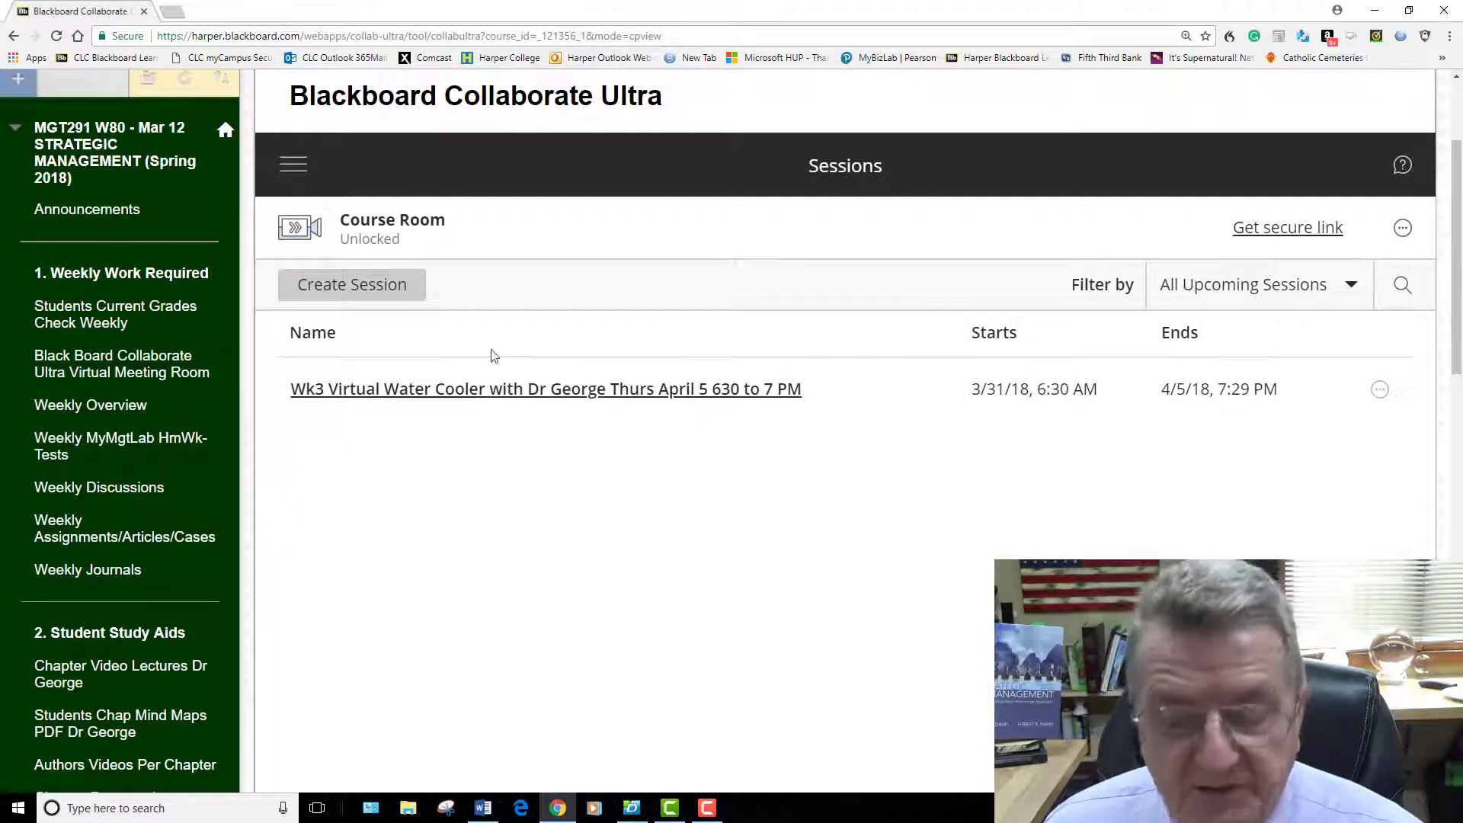
click(709, 808)
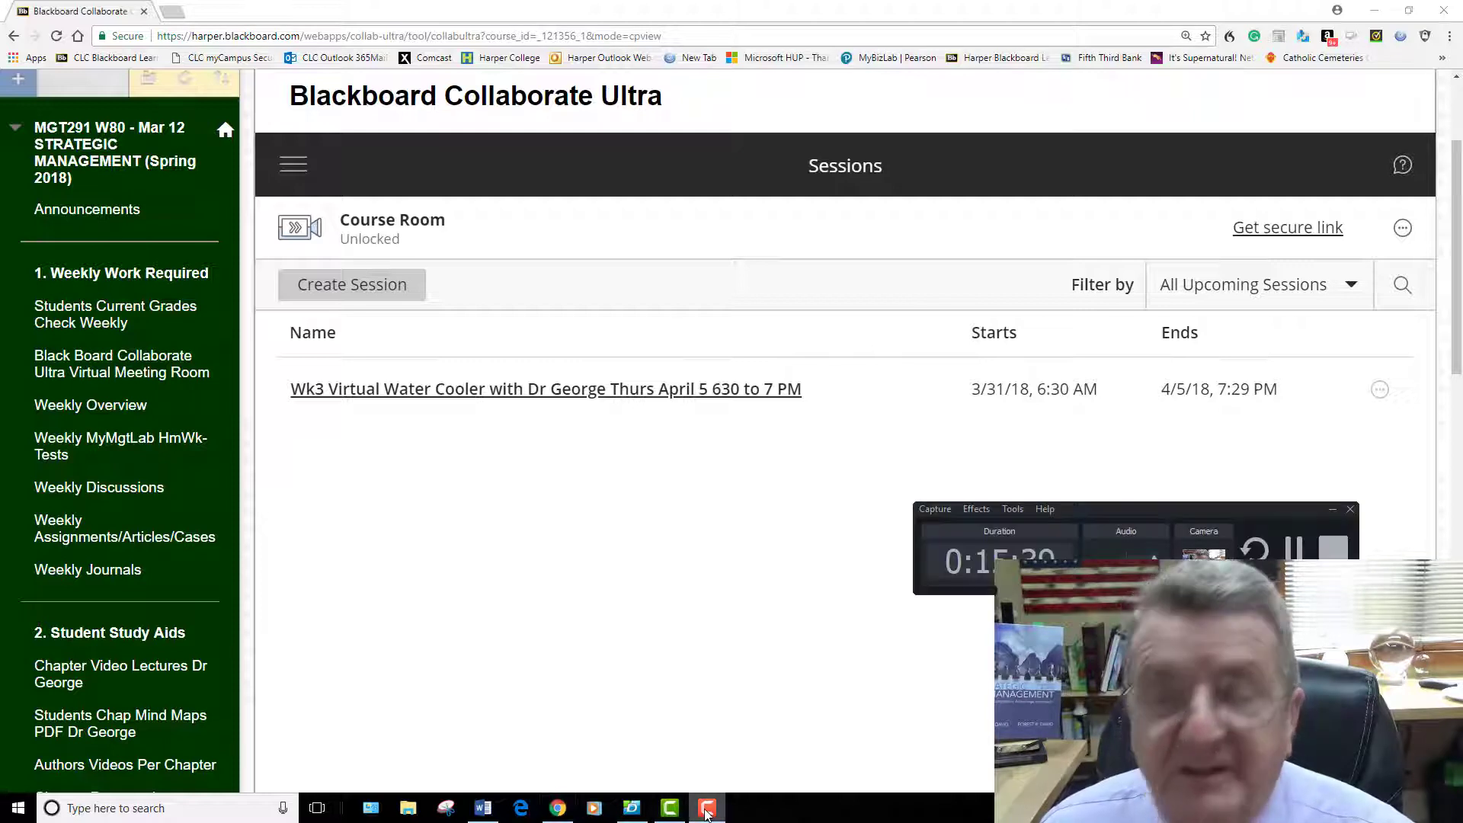
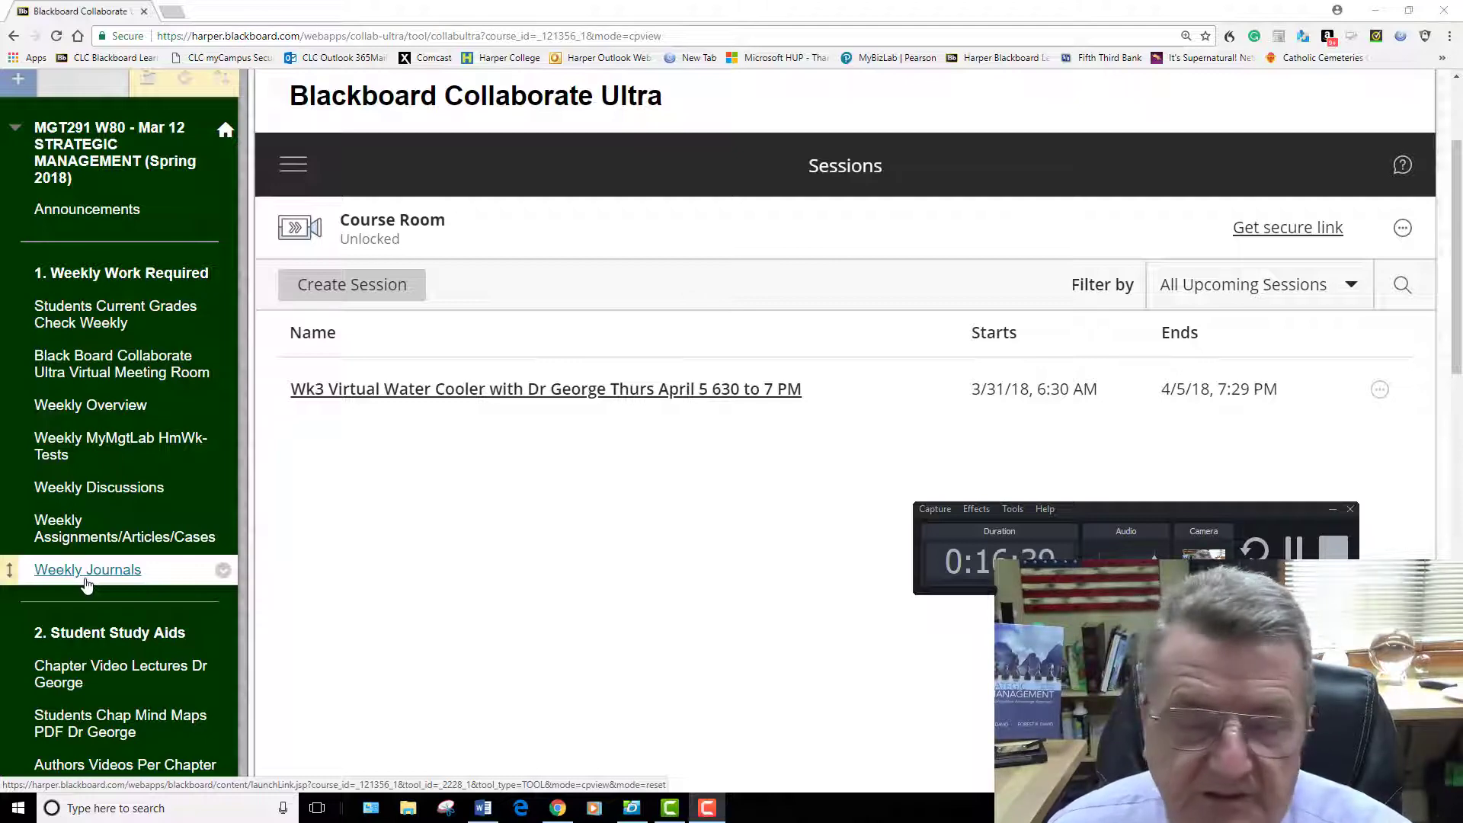
scroll(85, 583, down, 2)
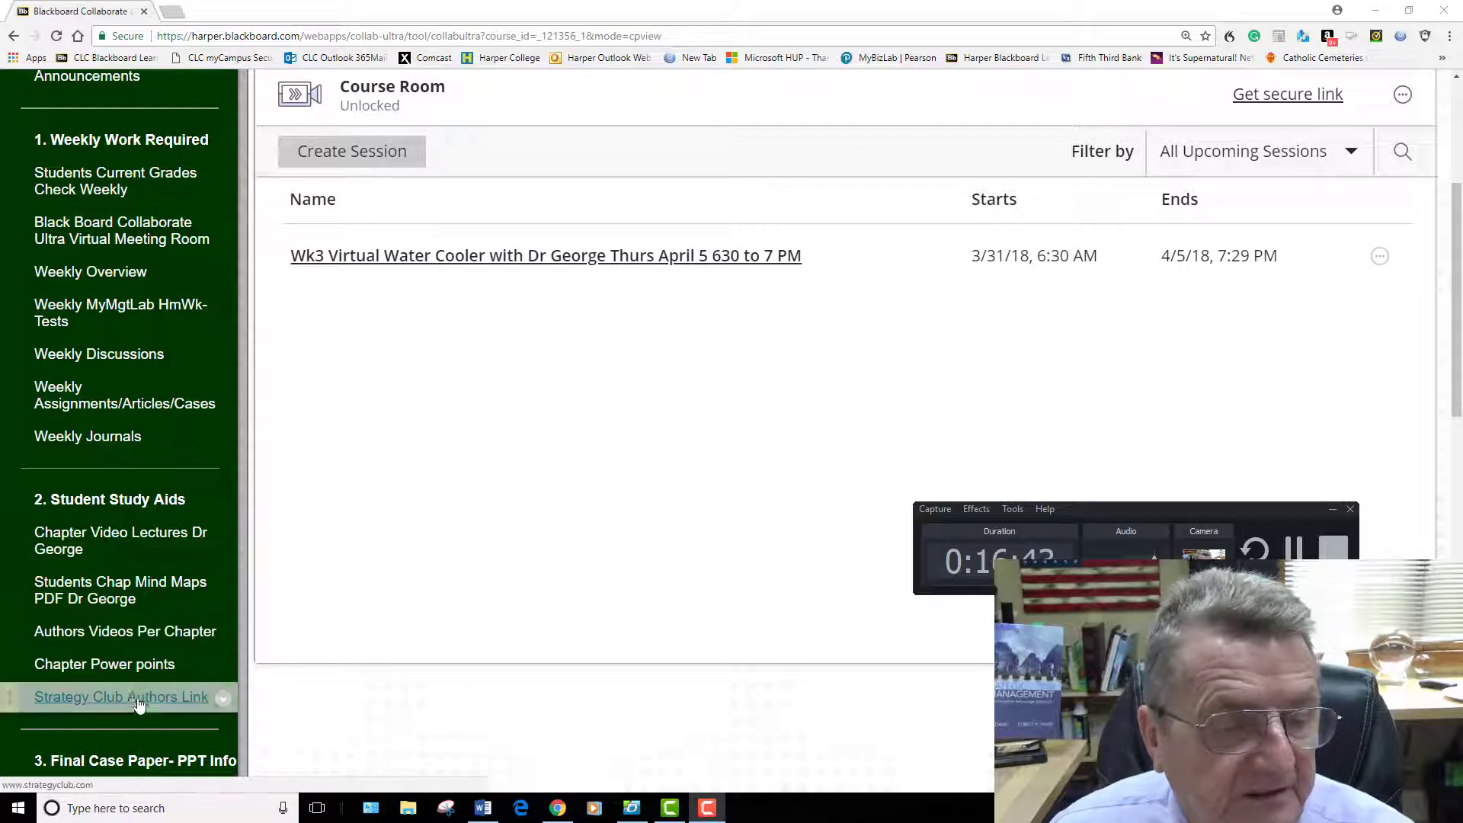
scroll(140, 703, down, 3)
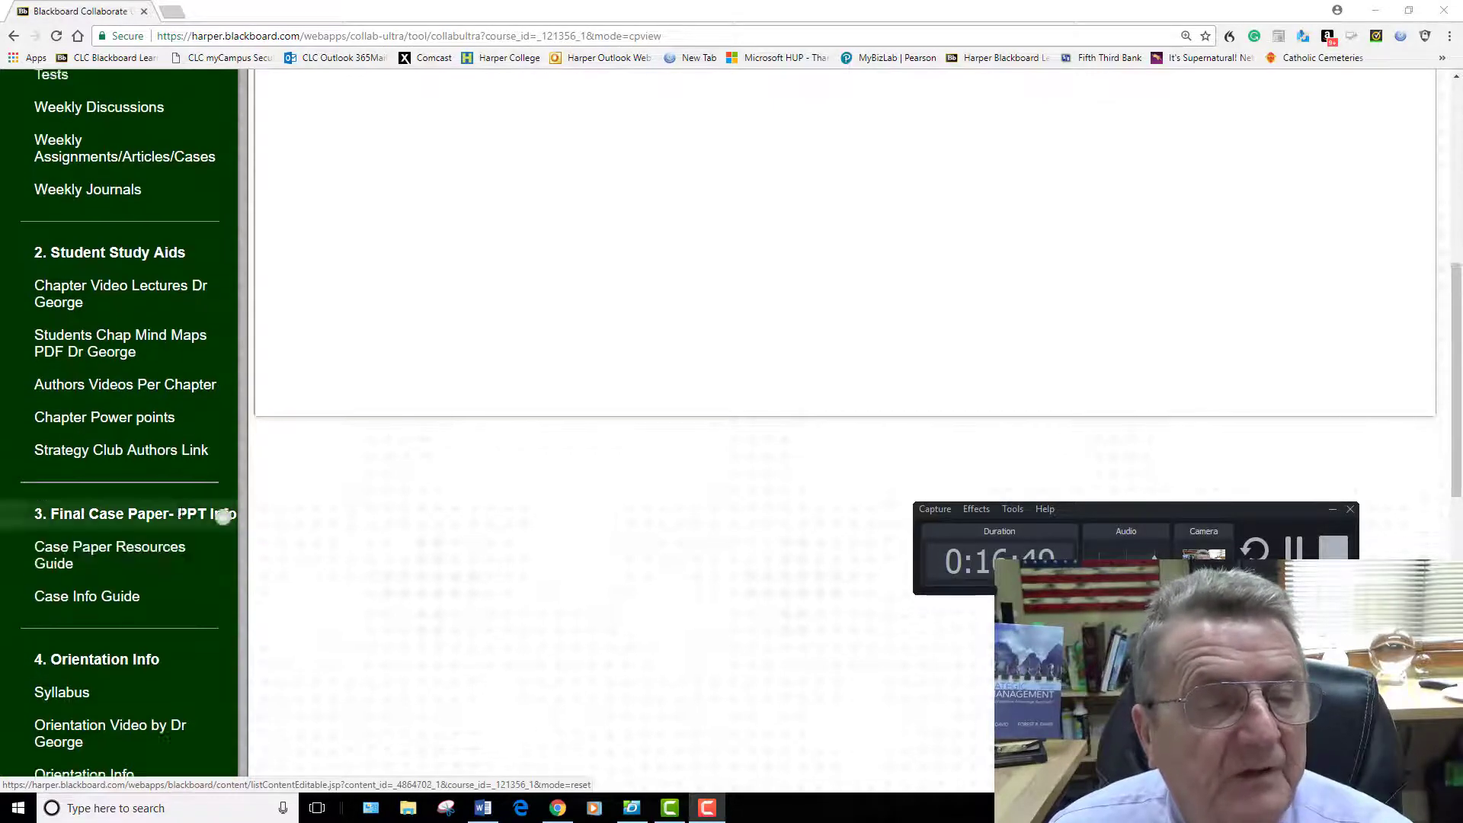
scroll(139, 579, up, 3)
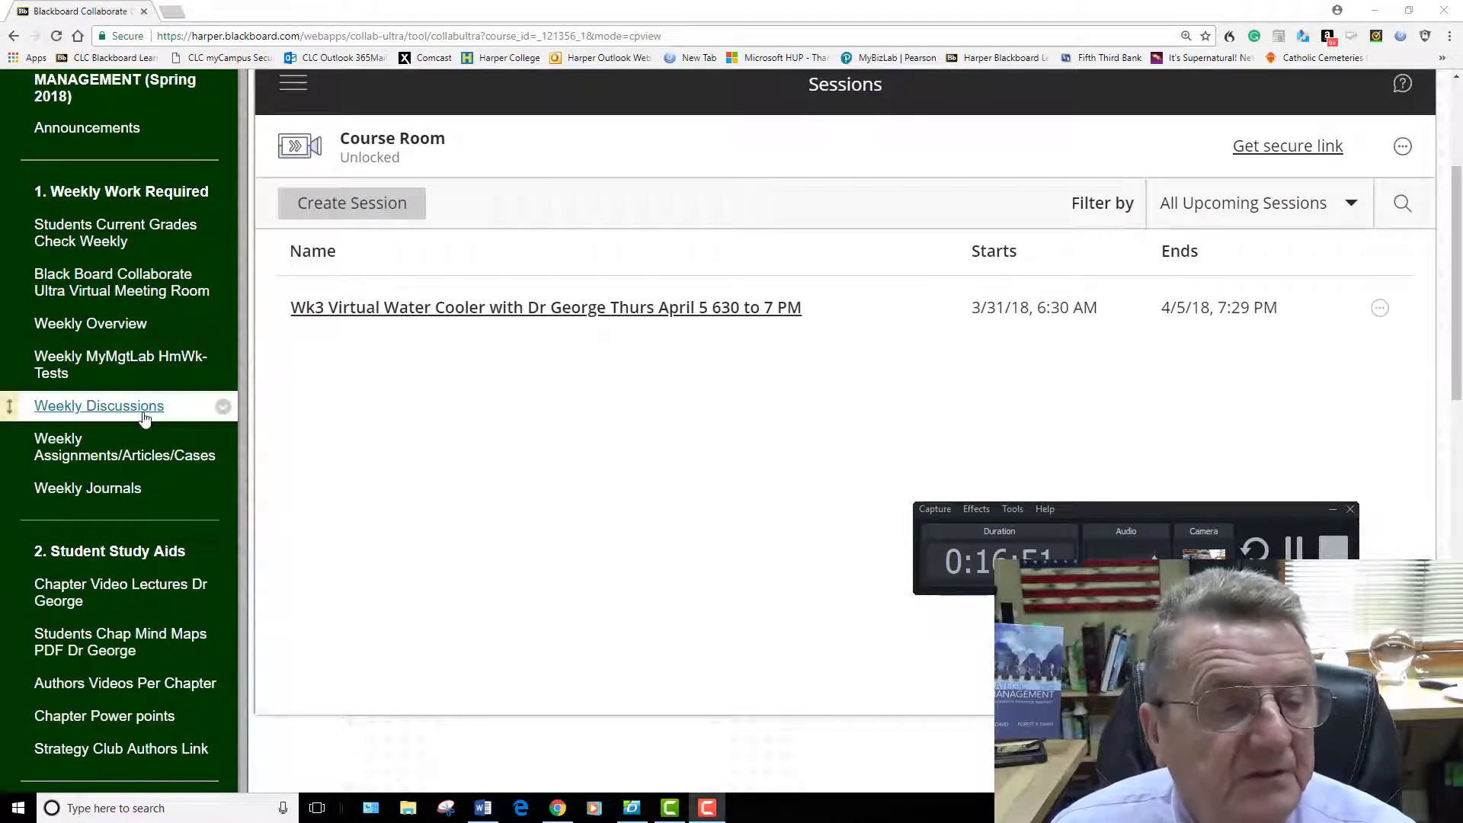